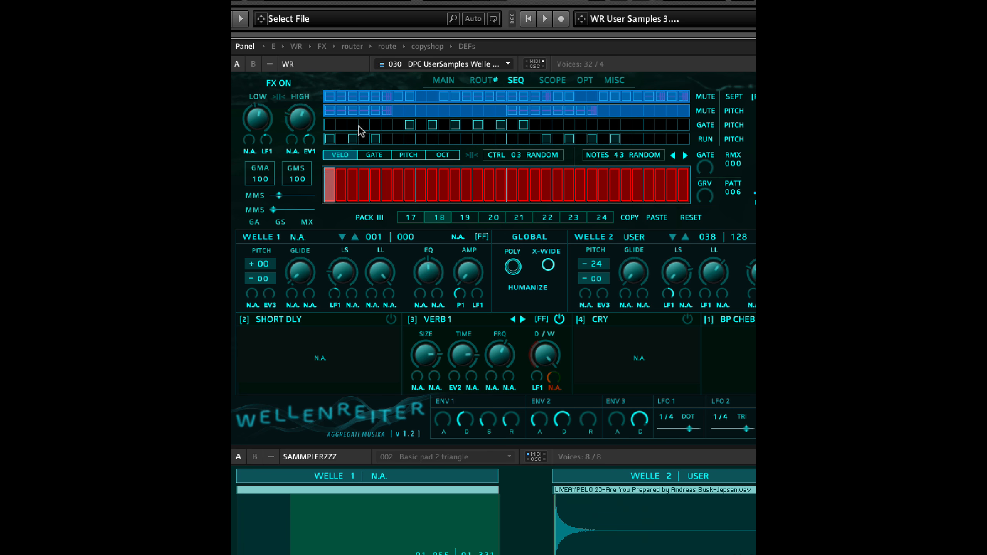
# - Set the pitch mode of the two lowest sequencer lanes to NT
pyautogui.moveTo(737, 130)
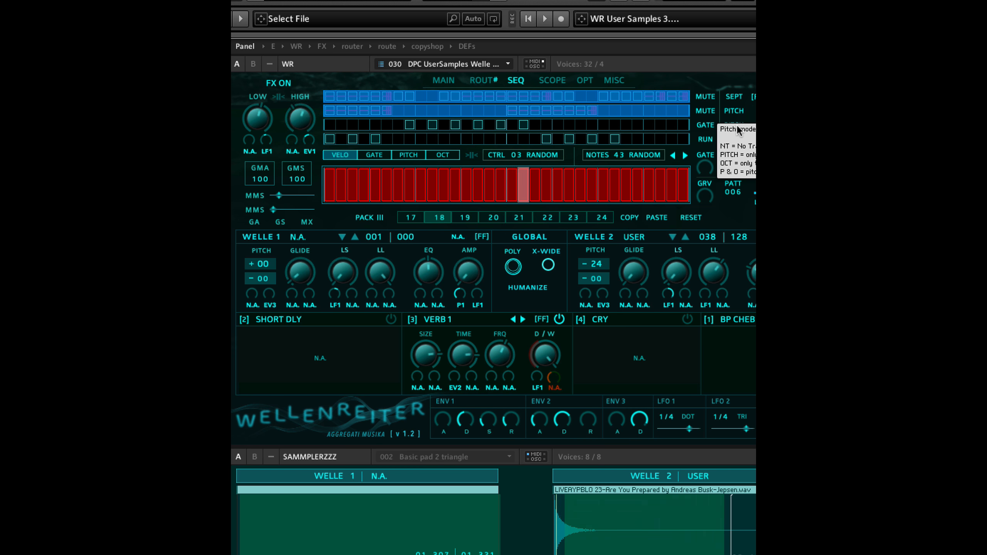
pyautogui.click(730, 125)
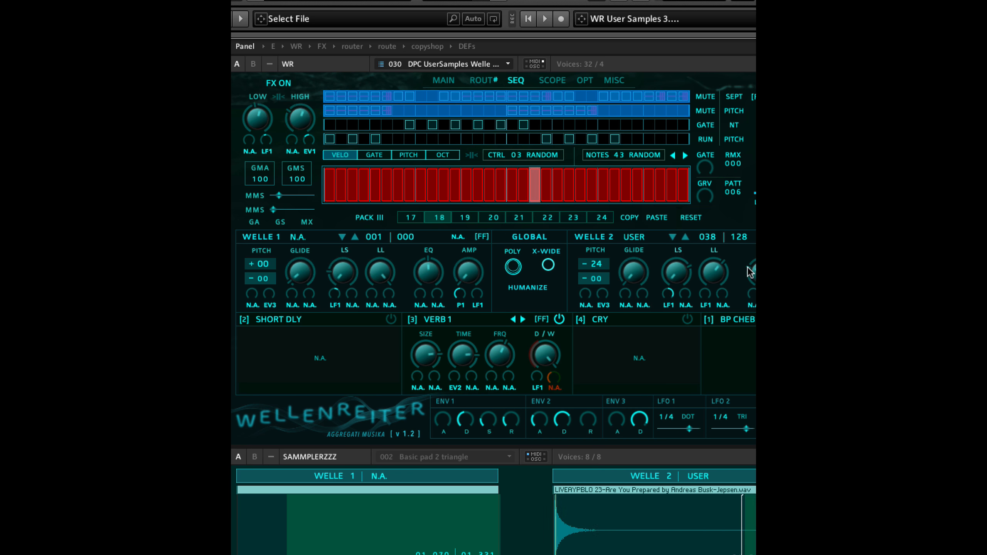
pyautogui.click(734, 139)
pyautogui.moveTo(737, 192)
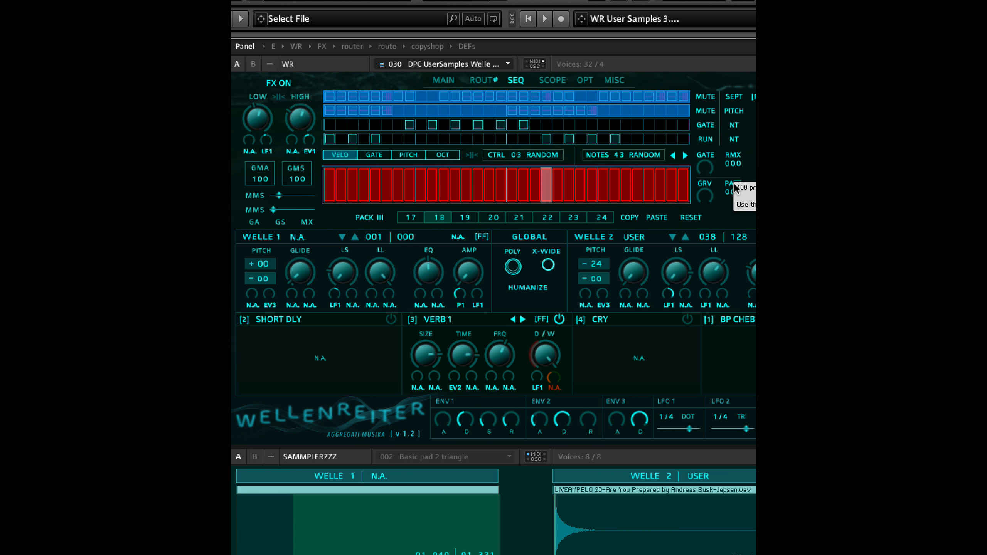
# - Compare the pitch and velocity step values of pattern 18, ending on its gate values
pyautogui.click(402, 156)
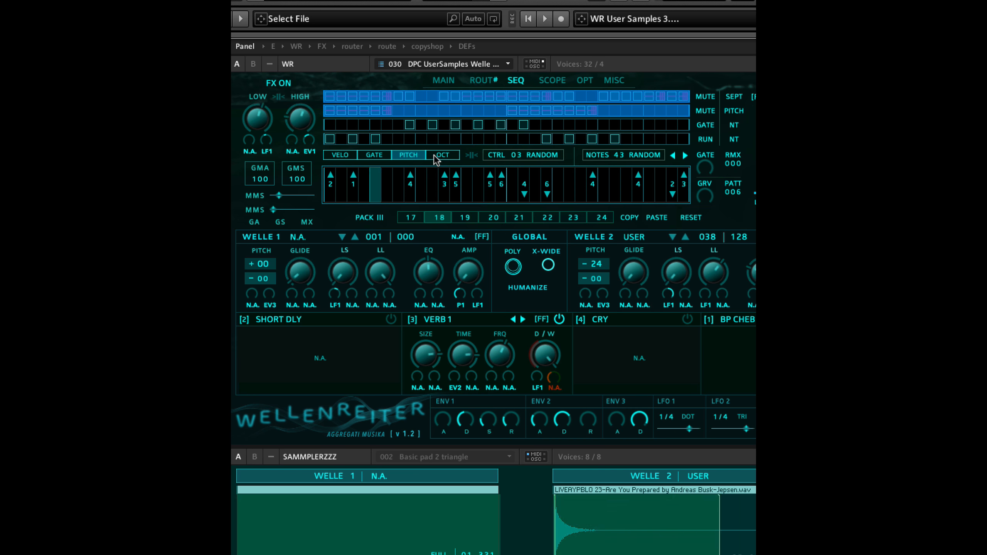
pyautogui.click(340, 155)
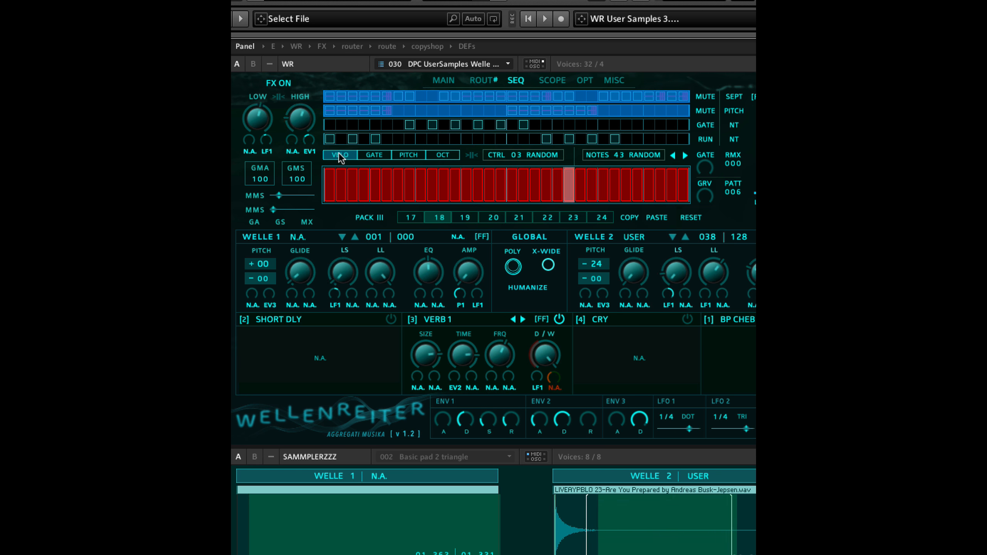
pyautogui.click(375, 155)
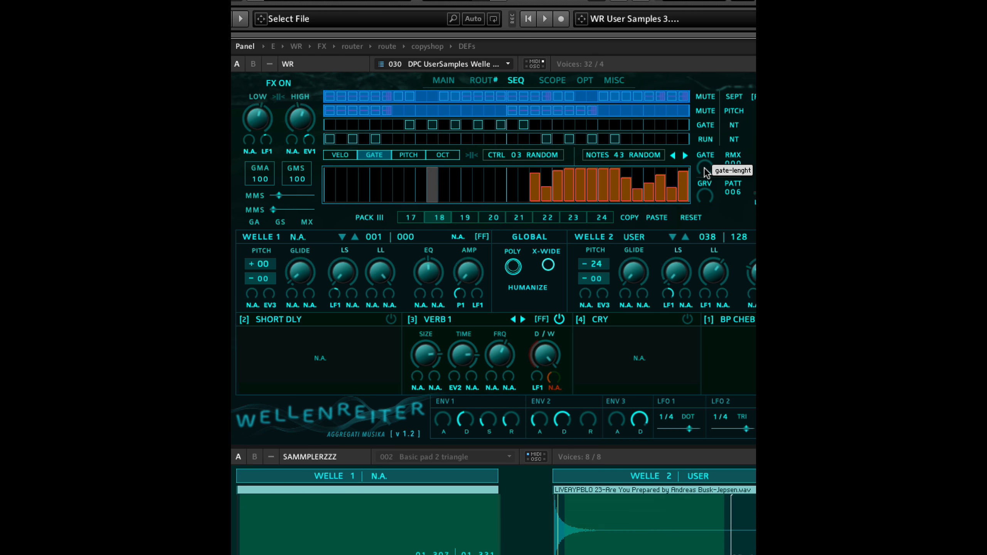
# - Try a different overall gate length and set the third lane's mode to RUN
pyautogui.moveTo(704, 167); pyautogui.dragTo(702, 76)
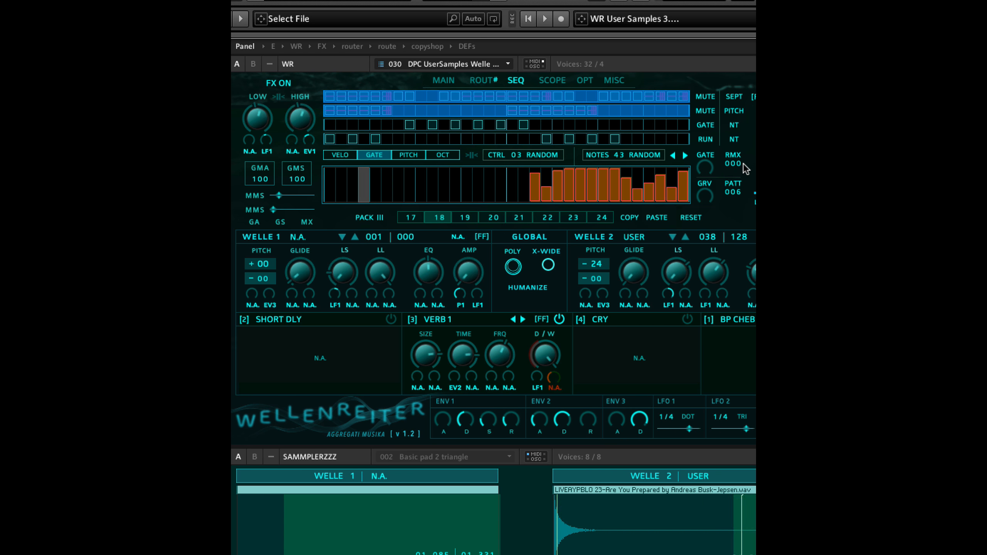
pyautogui.click(705, 125)
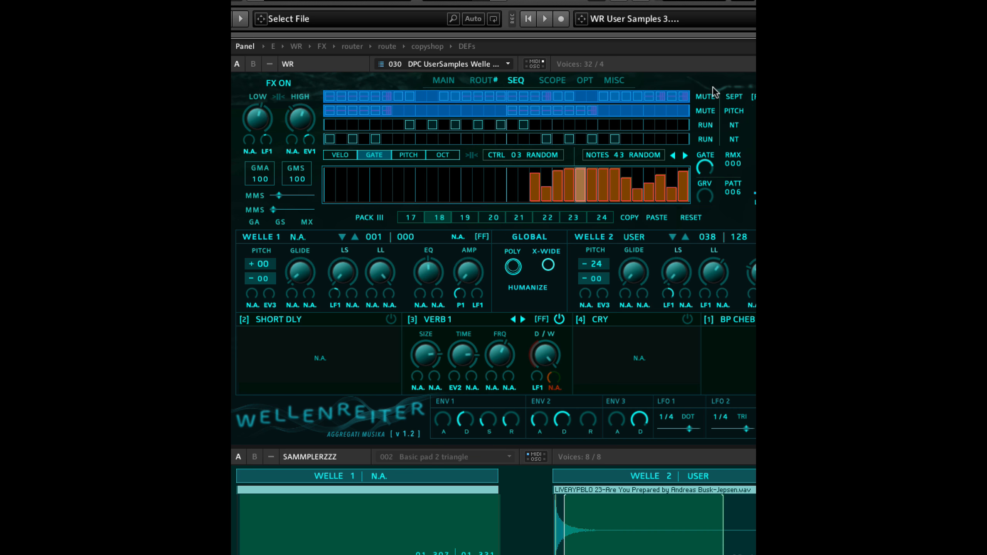
# - Draw high gate values across the steps, and run the CTRL 03 randomizer on them
pyautogui.moveTo(598, 174)
pyautogui.mouseDown()
pyautogui.moveTo(280, 169)
pyautogui.moveTo(555, 182)
pyautogui.moveTo(376, 186)
pyautogui.moveTo(694, 182)
pyautogui.moveTo(337, 168)
pyautogui.moveTo(701, 161)
pyautogui.moveTo(483, 172)
pyautogui.mouseUp()
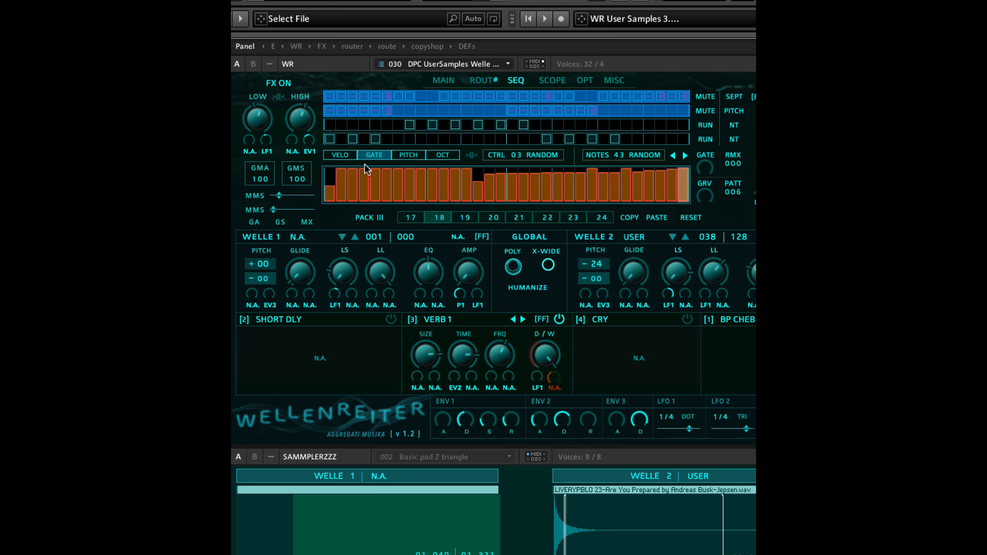
pyautogui.click(540, 155)
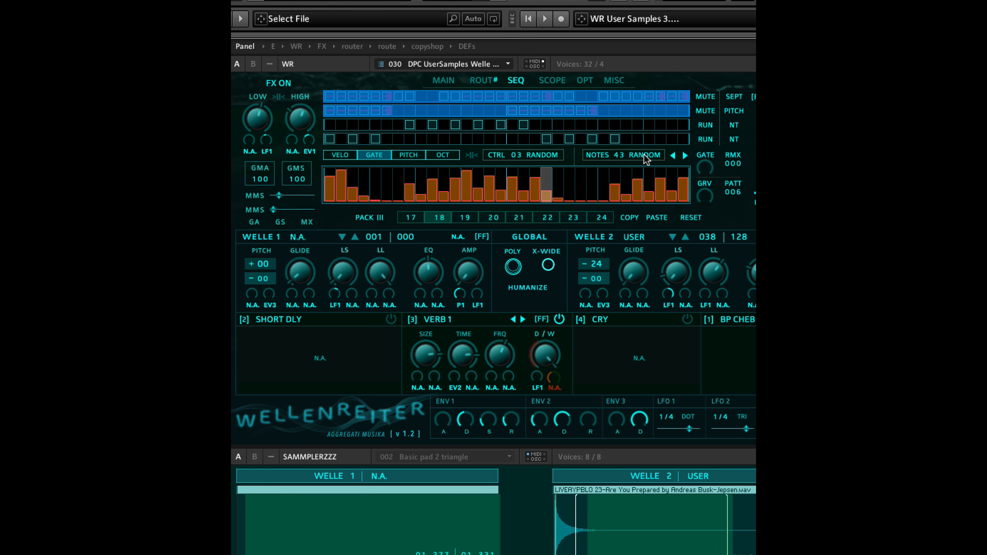
# - Set the notes randomizer to 44 and rerun the CTRL 03 randomizer on the gate values
pyautogui.moveTo(644, 154); pyautogui.dragTo(644, 151)
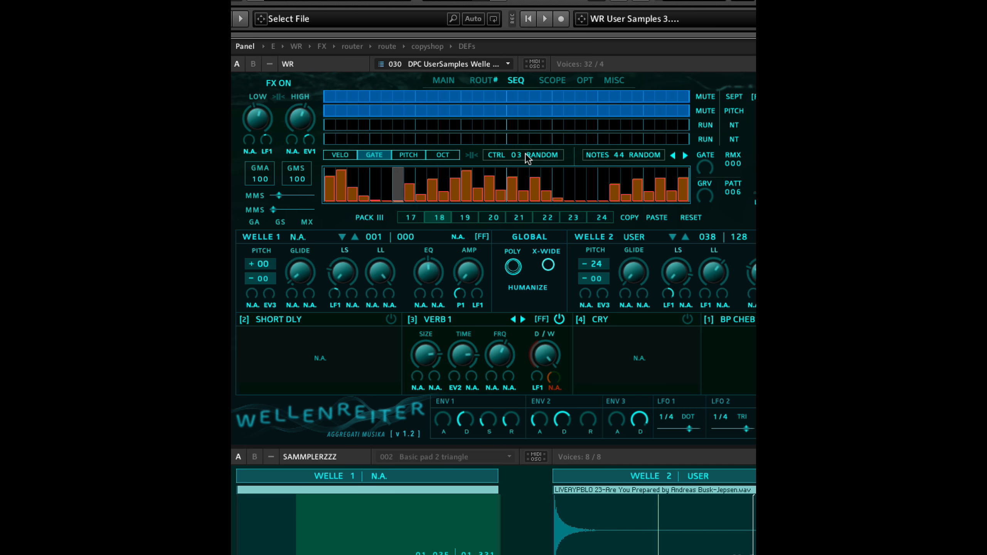
pyautogui.click(525, 154)
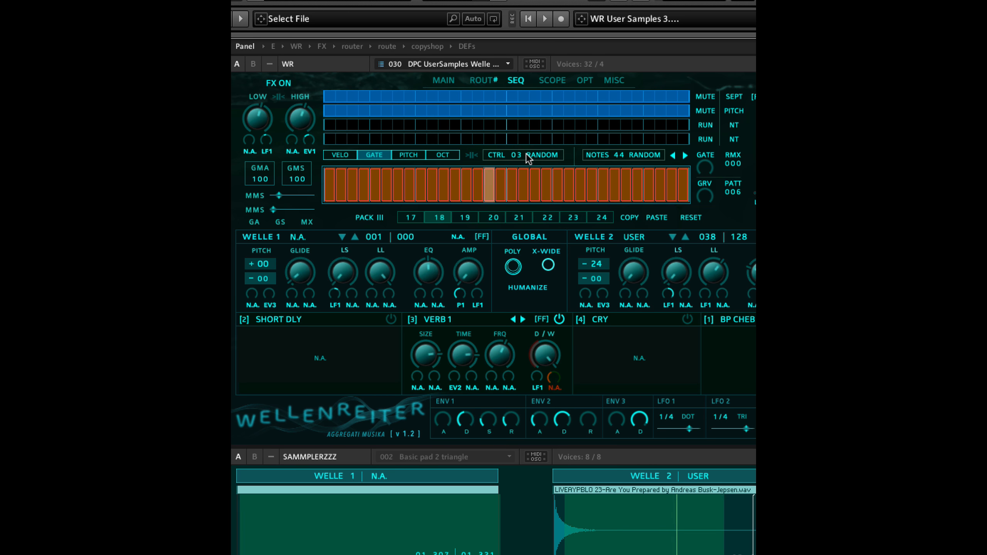
# - Check the sequence's velocity, pitch and gate step values, returning to the velocity view
pyautogui.click(336, 154)
pyautogui.click(422, 156)
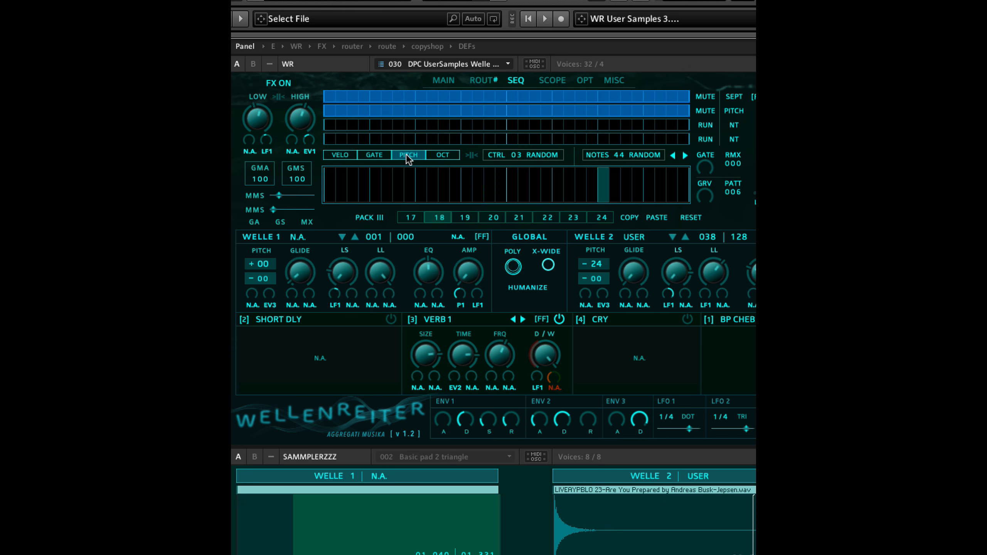
pyautogui.click(379, 155)
pyautogui.click(337, 153)
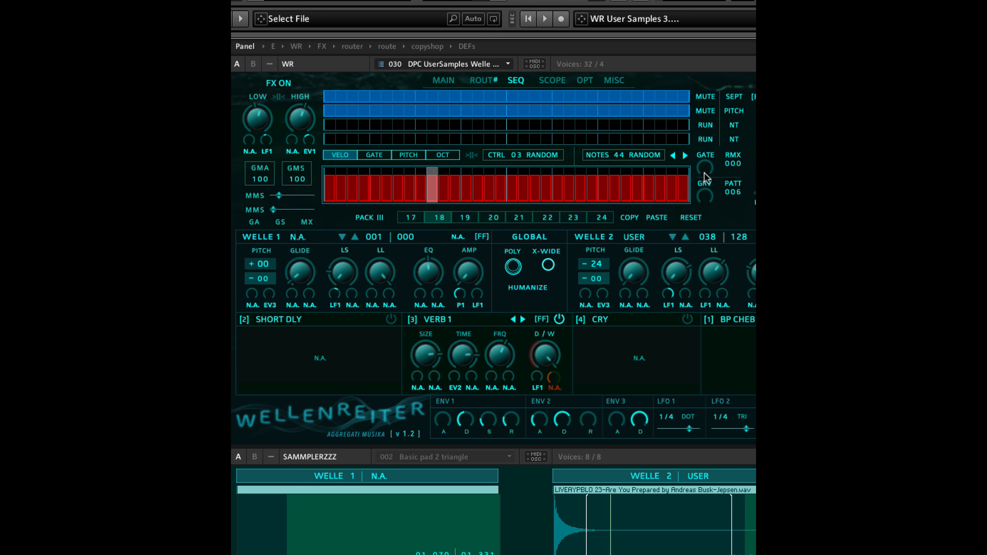
# - Unmute the two upper sequencer lanes by setting both to RUN
pyautogui.click(706, 110)
pyautogui.click(700, 95)
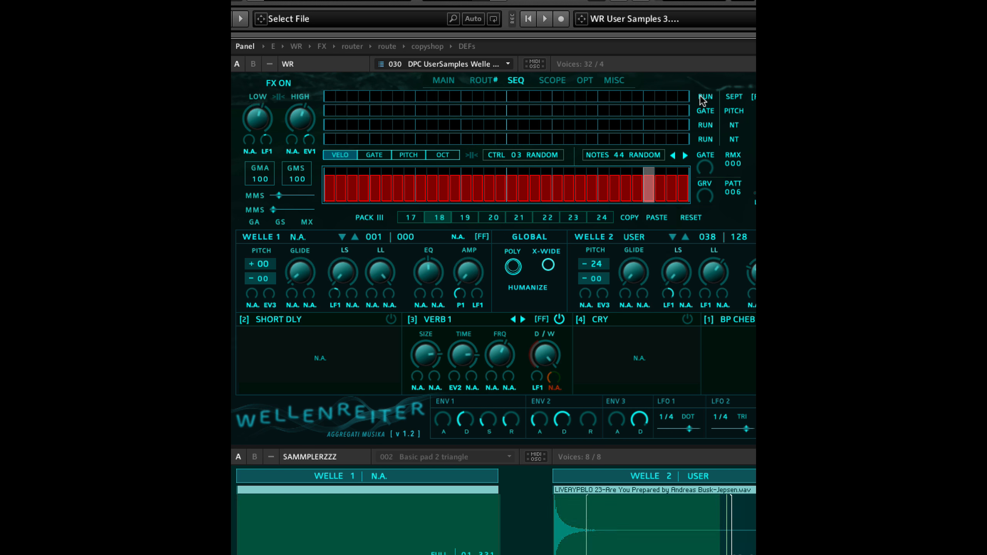
pyautogui.click(705, 109)
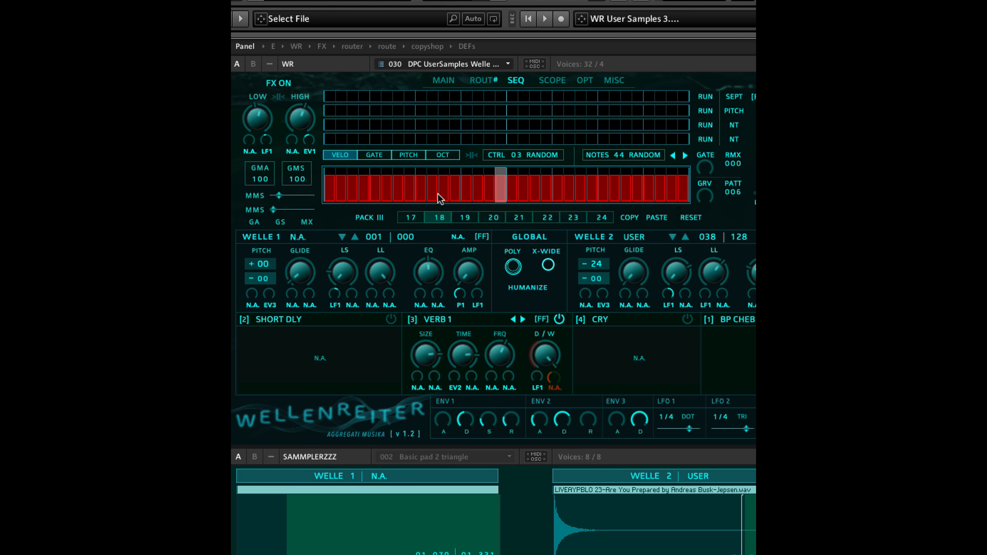
# - On the main page, change the second chord of the progression to E
pyautogui.click(447, 80)
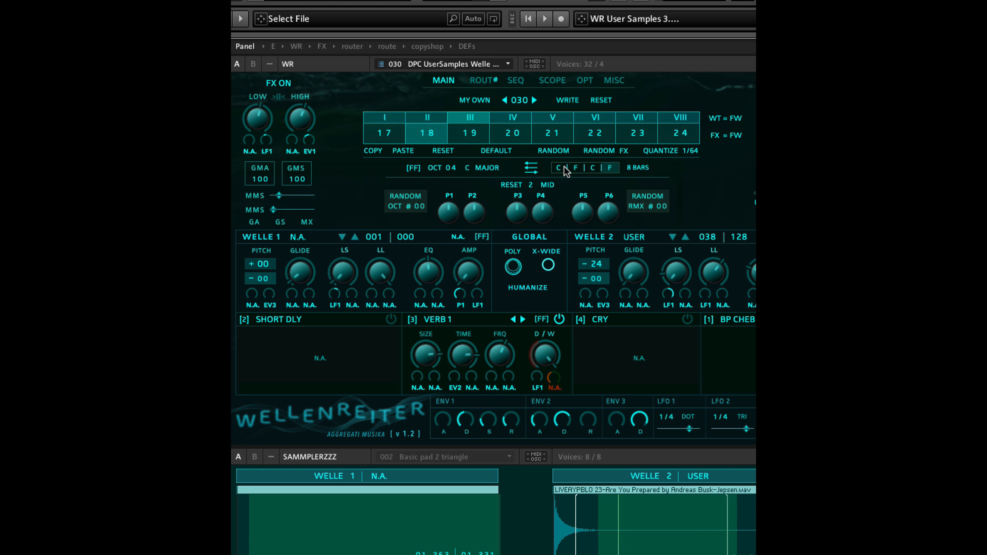
pyautogui.moveTo(573, 211); pyautogui.dragTo(577, 166)
pyautogui.moveTo(645, 168); pyautogui.dragTo(648, 202)
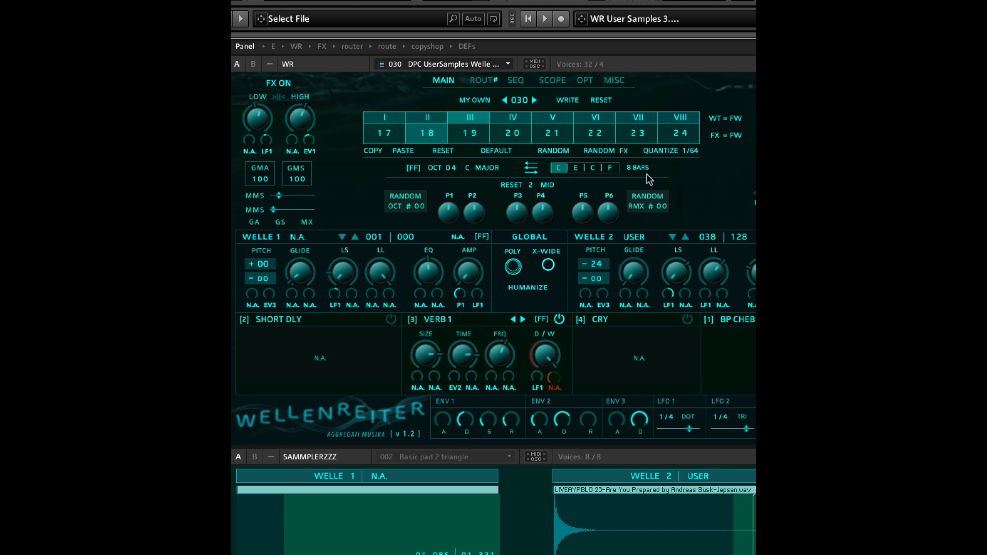
# - Back in the sequencer, try #10, OCT-2 and #11 as the uppermost lane's interval, and return it to SEPT
pyautogui.click(517, 81)
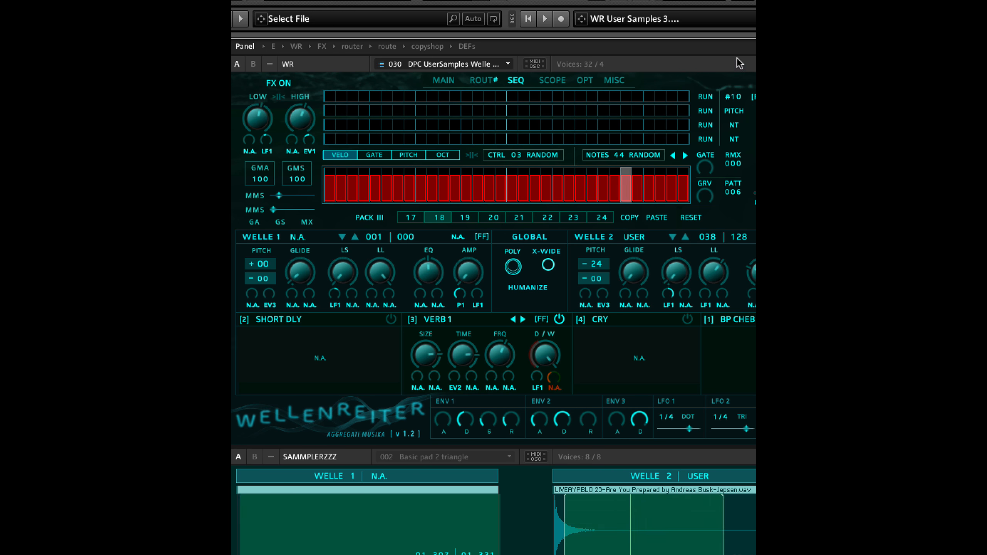
pyautogui.click(738, 95)
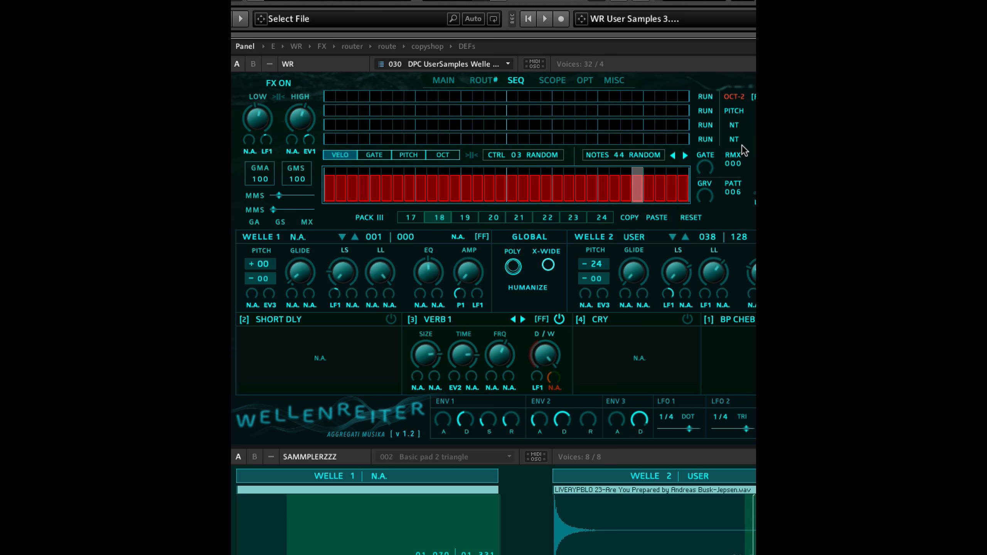
pyautogui.click(740, 97)
pyautogui.click(740, 96)
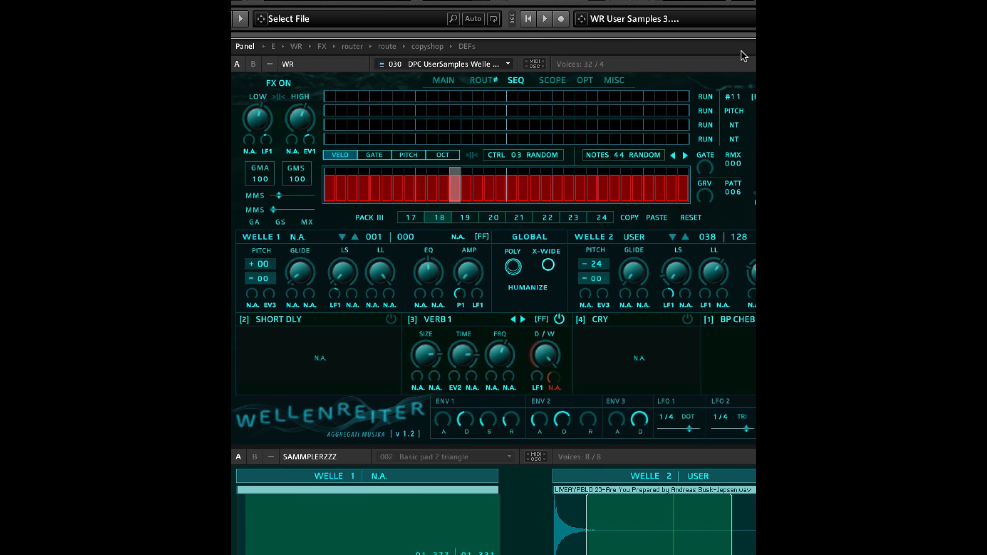
pyautogui.moveTo(741, 2); pyautogui.dragTo(749, 98)
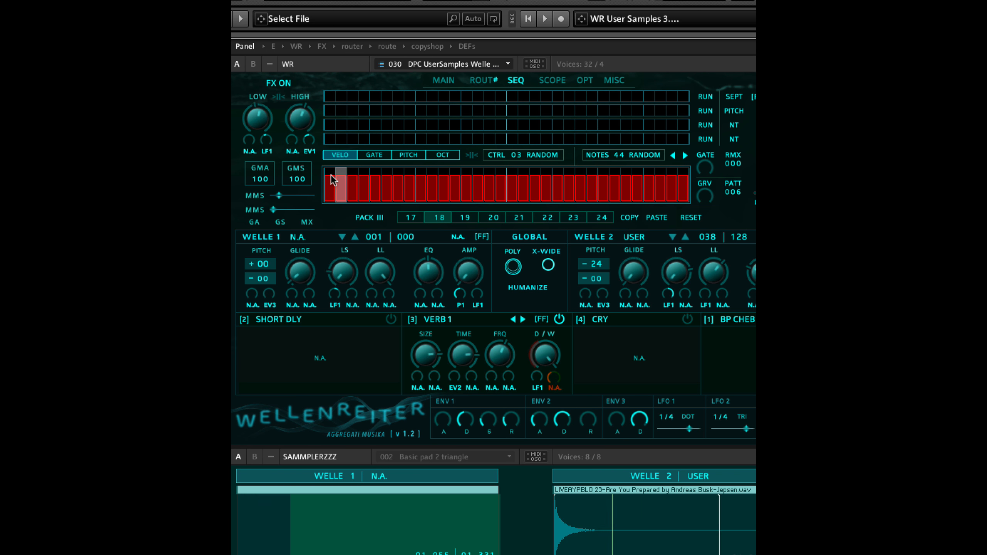
# - Draw notes on steps 2 to 8 of the root lane and erase them again
pyautogui.click(331, 139)
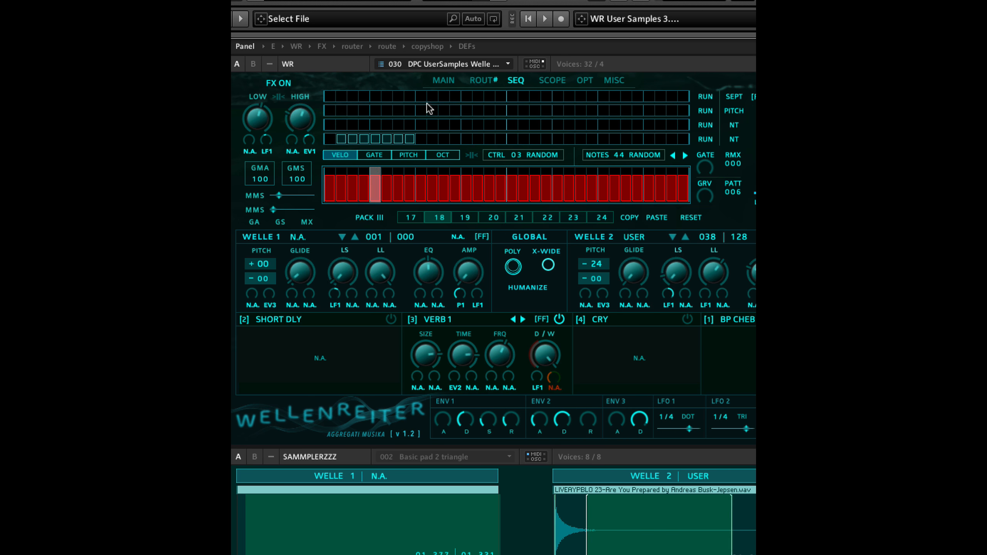
pyautogui.moveTo(626, 139)
pyautogui.mouseDown()
pyautogui.moveTo(304, 254)
pyautogui.moveTo(755, 101)
pyautogui.moveTo(506, 288)
pyautogui.mouseUp()
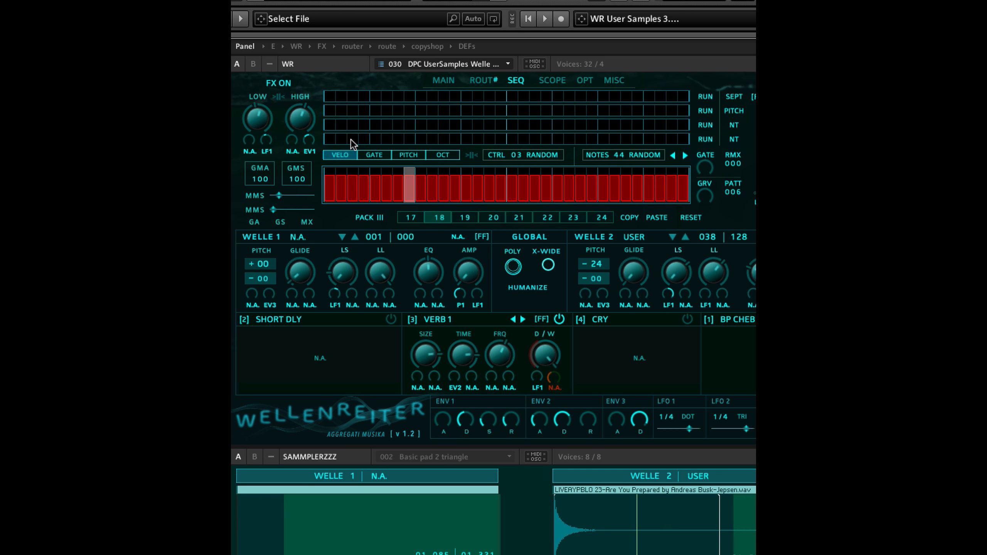
# - Draw notes on steps 5 to 13 of the root lane and thin them to steps 6, 8, 10 and 12
pyautogui.moveTo(375, 138); pyautogui.dragTo(466, 139)
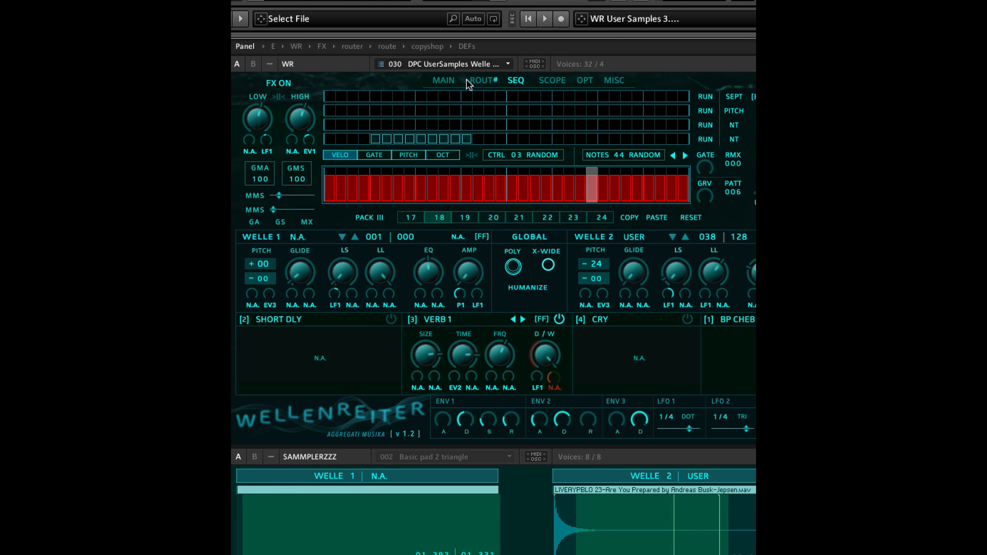
pyautogui.click(398, 139)
pyautogui.click(422, 138)
pyautogui.click(444, 138)
pyautogui.click(466, 139)
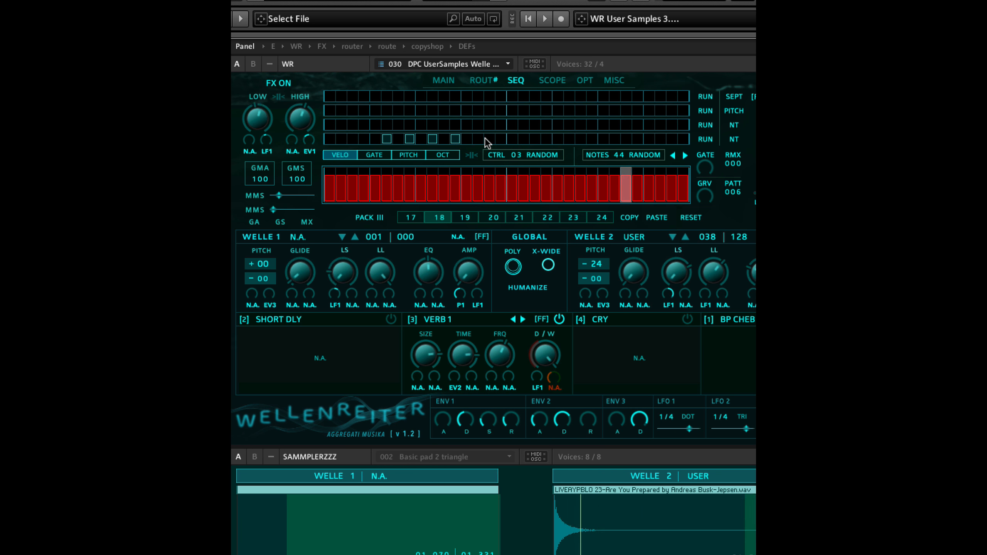
# - Replace the root lane's notes with a legato note over steps 5 to 15, ending it on the last step
pyautogui.moveTo(482, 138); pyautogui.dragTo(349, 173)
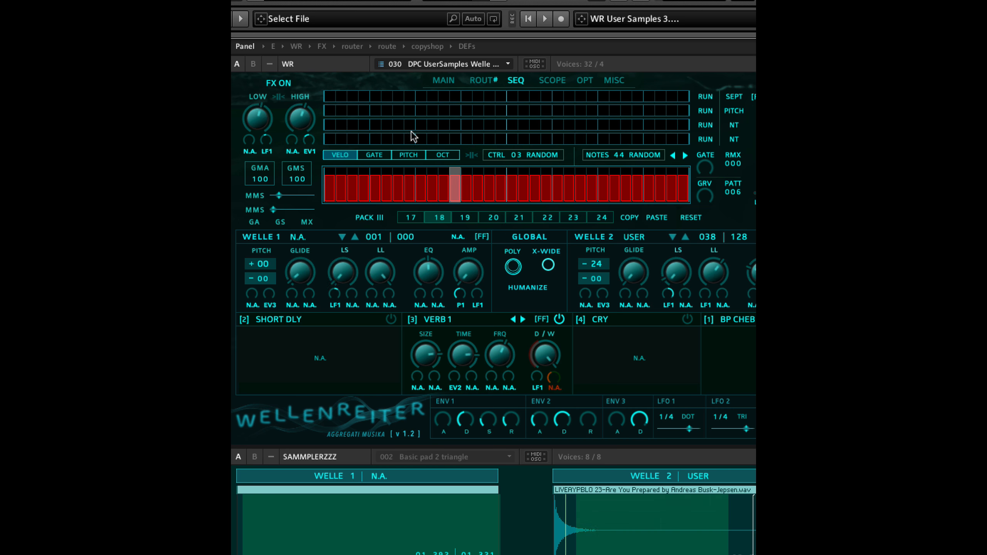
pyautogui.moveTo(376, 139); pyautogui.dragTo(487, 142)
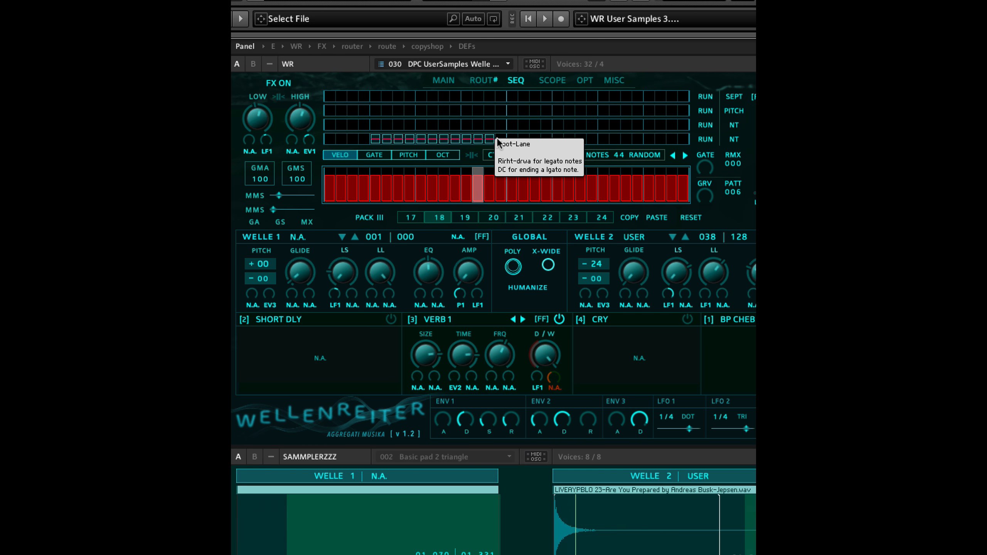
pyautogui.doubleClick(489, 138)
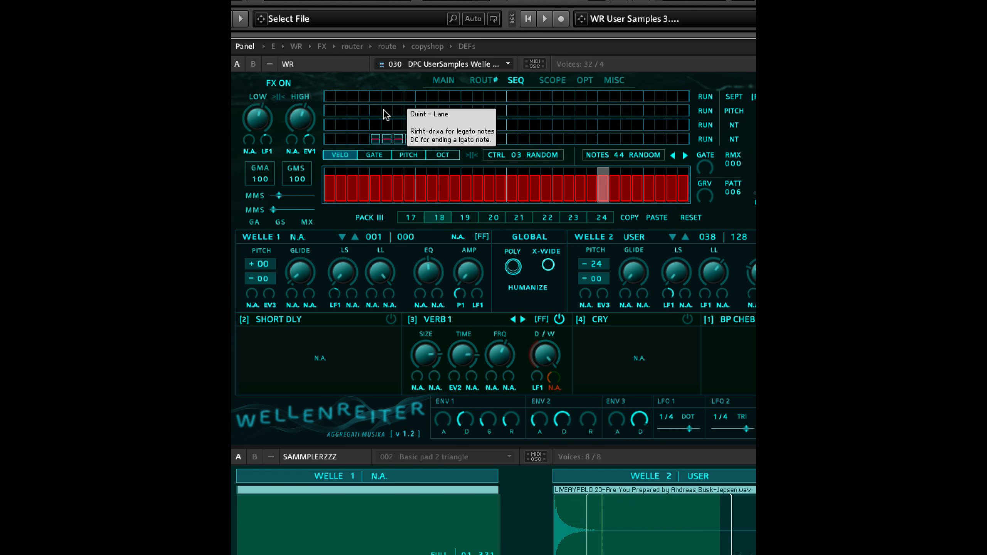
# - Draw a legato note over steps 6 to 27 of the quint lane and erase it
pyautogui.moveTo(384, 110); pyautogui.dragTo(559, 108)
pyautogui.moveTo(571, 51); pyautogui.dragTo(584, 43)
pyautogui.moveTo(543, 106)
pyautogui.mouseDown()
pyautogui.moveTo(448, 143)
pyautogui.moveTo(627, 122)
pyautogui.mouseUp()
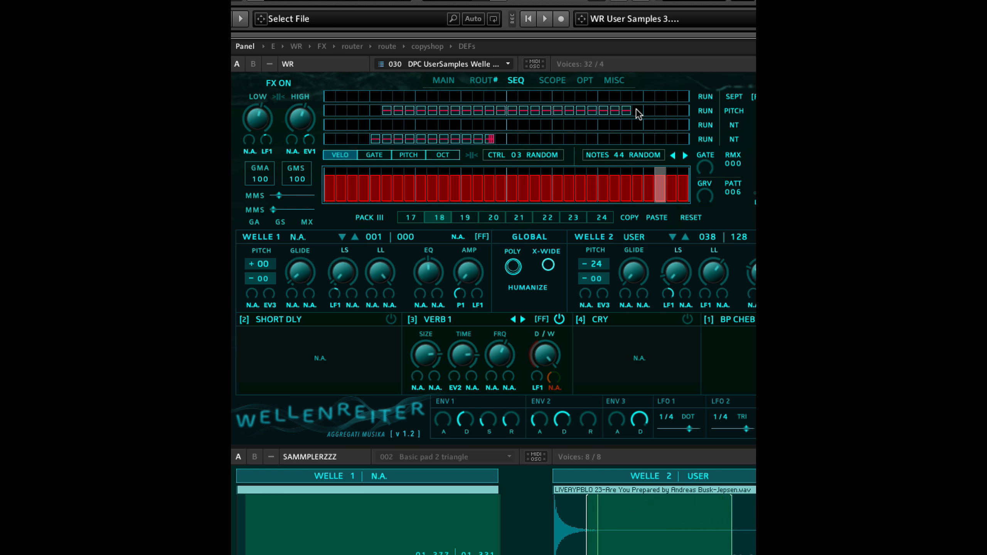
pyautogui.moveTo(636, 113); pyautogui.dragTo(424, 110)
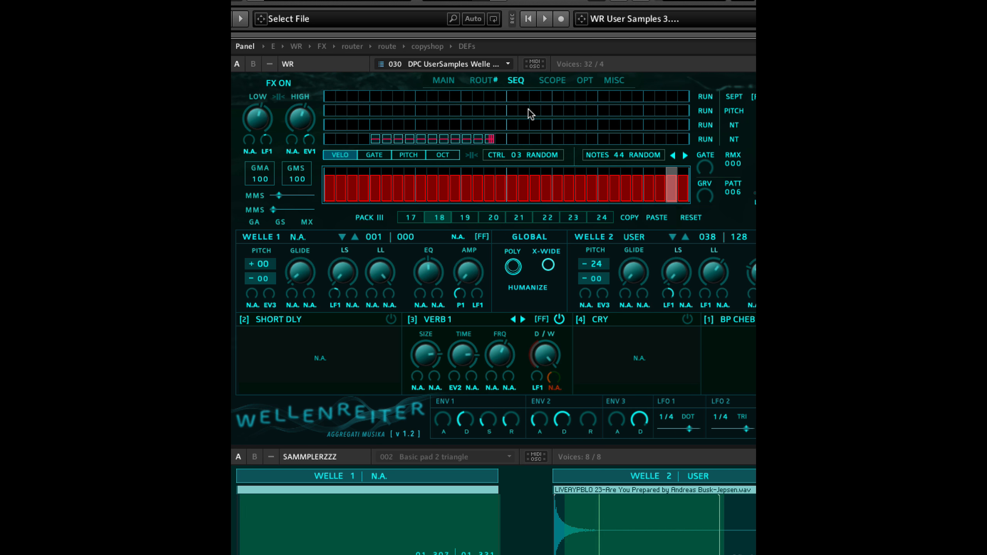
# - Redraw the quint lane's legato note over steps 5 to 26 and erase it again
pyautogui.moveTo(417, 110)
pyautogui.mouseDown()
pyautogui.moveTo(469, 109)
pyautogui.moveTo(390, 109)
pyautogui.moveTo(536, 111)
pyautogui.moveTo(478, 119)
pyautogui.mouseUp()
pyautogui.moveTo(612, 118); pyautogui.dragTo(615, 118)
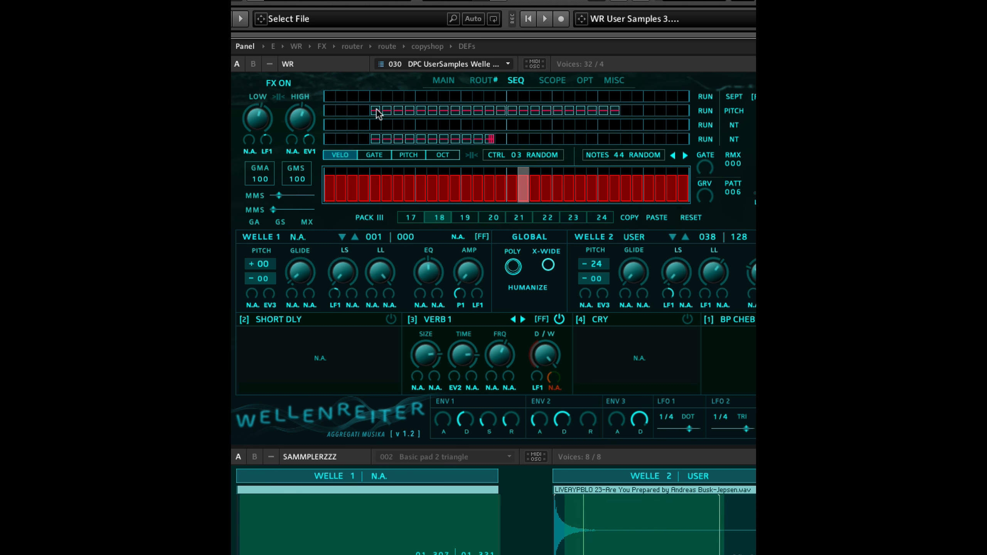
pyautogui.moveTo(612, 110); pyautogui.dragTo(353, 110)
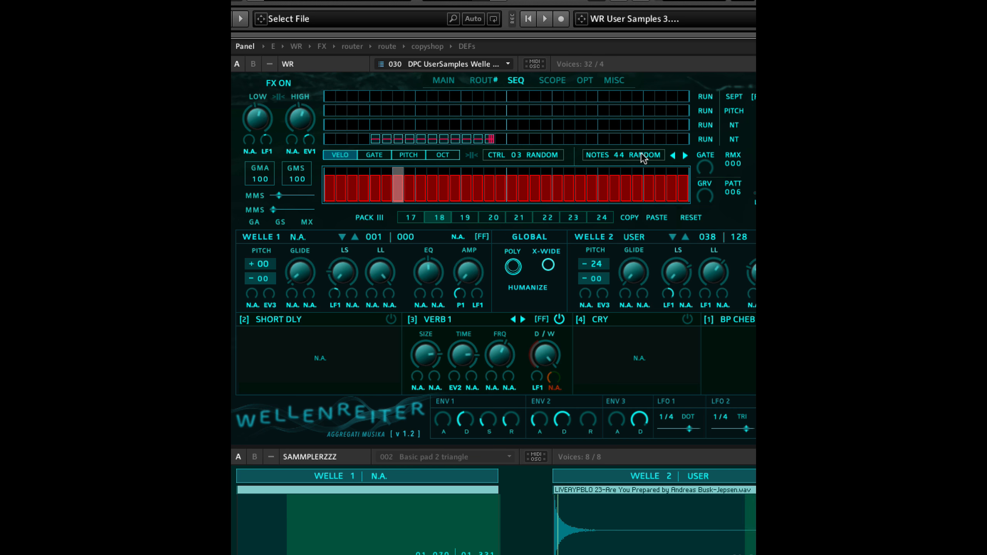
# - Reset the current sequence and set the two upper lanes from MUTE to GATE
pyautogui.click(691, 218)
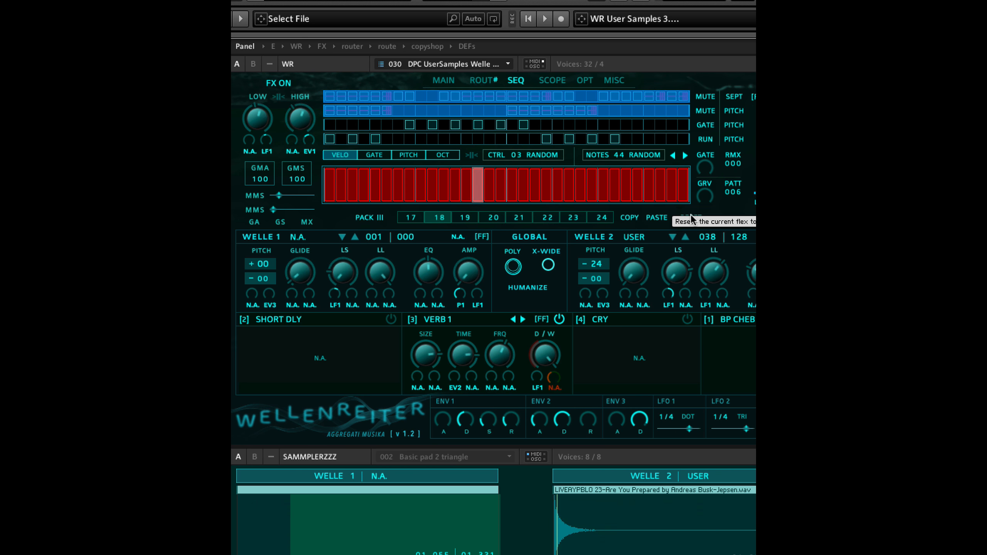
pyautogui.click(703, 97)
pyautogui.click(703, 111)
pyautogui.click(703, 111)
pyautogui.click(704, 95)
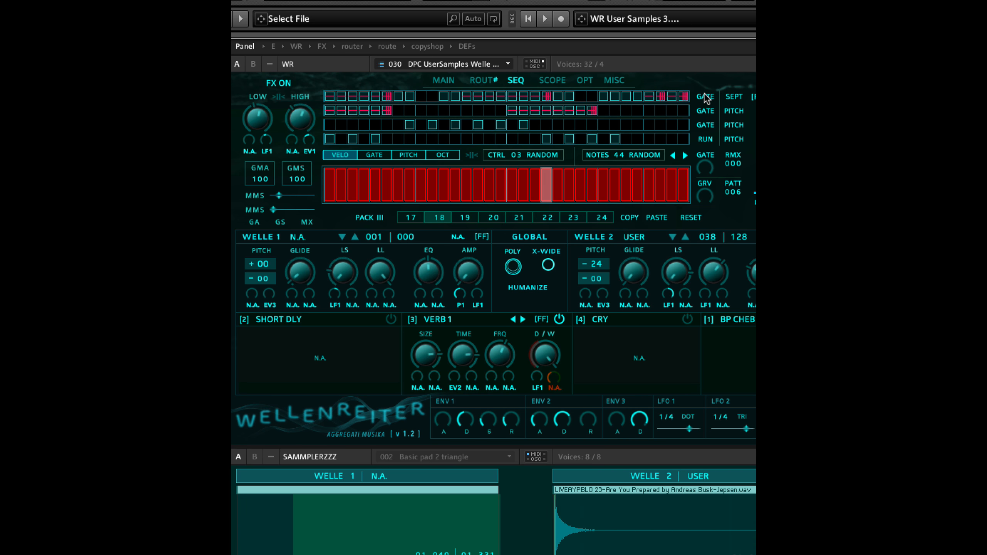
# - Clear the notes in all lanes and set the upper three lanes to RUN mode
pyautogui.click(703, 123)
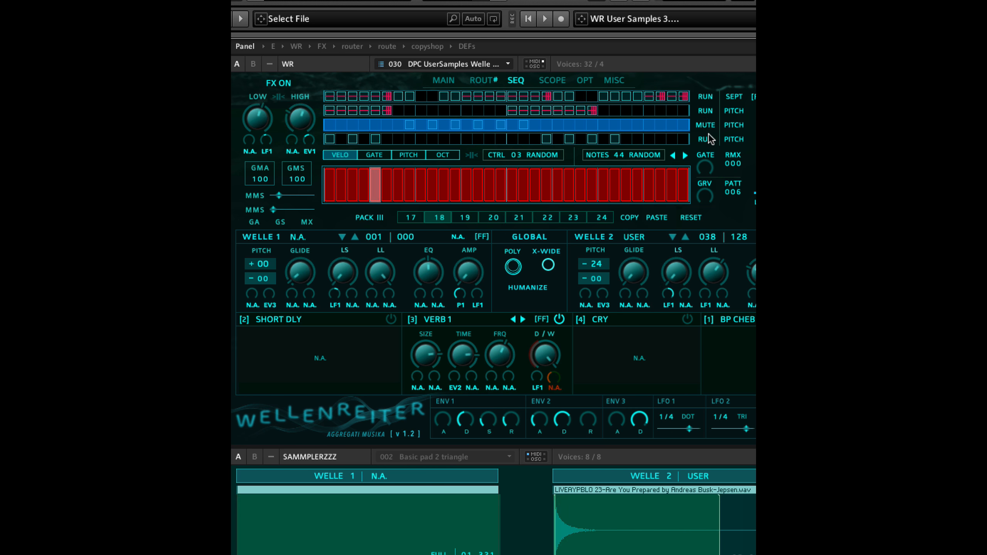
pyautogui.click(633, 153)
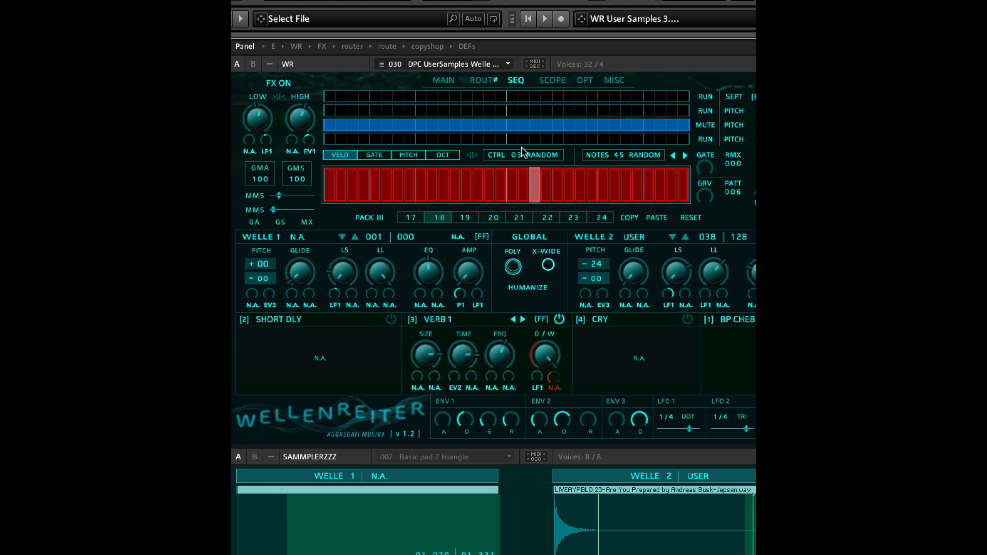
pyautogui.click(543, 154)
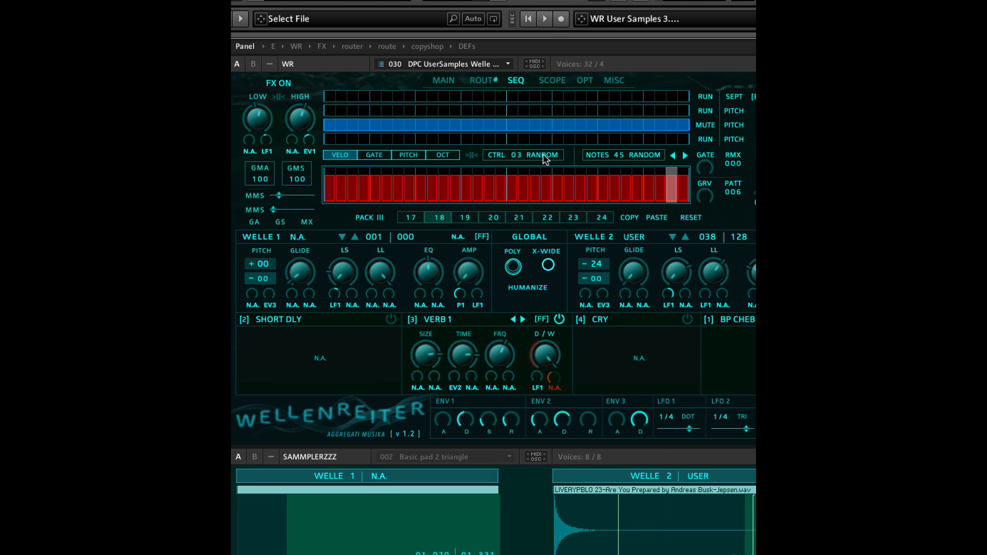
pyautogui.click(706, 125)
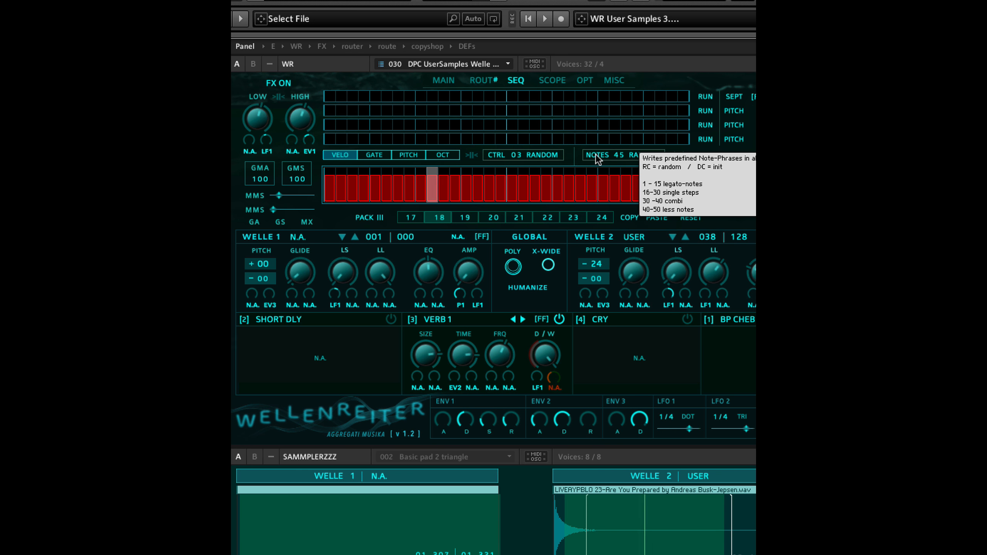
# - Write note phrase 07 into all lanes, try randomized variants of phrases 41 and 04, and clear the notes
pyautogui.rightClick(643, 156)
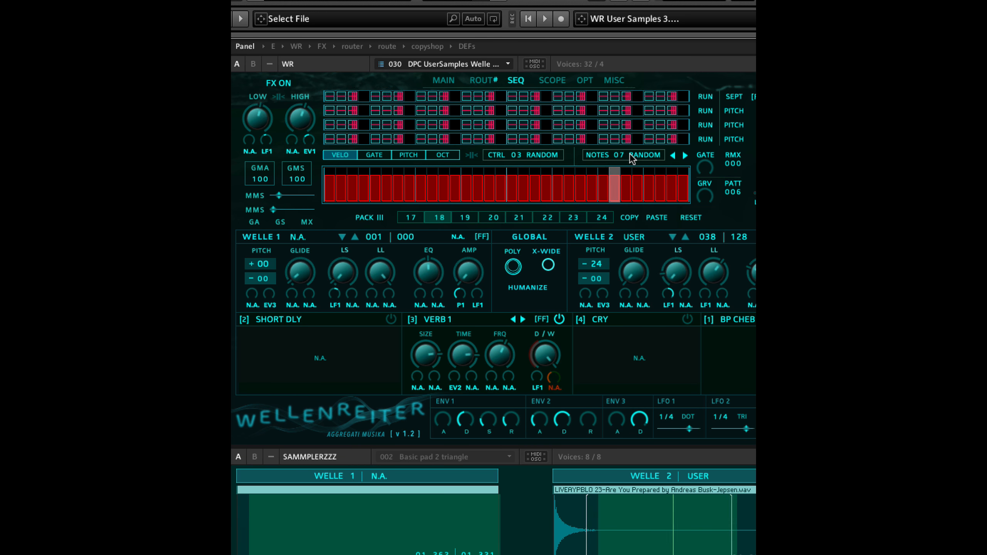
pyautogui.rightClick(652, 154)
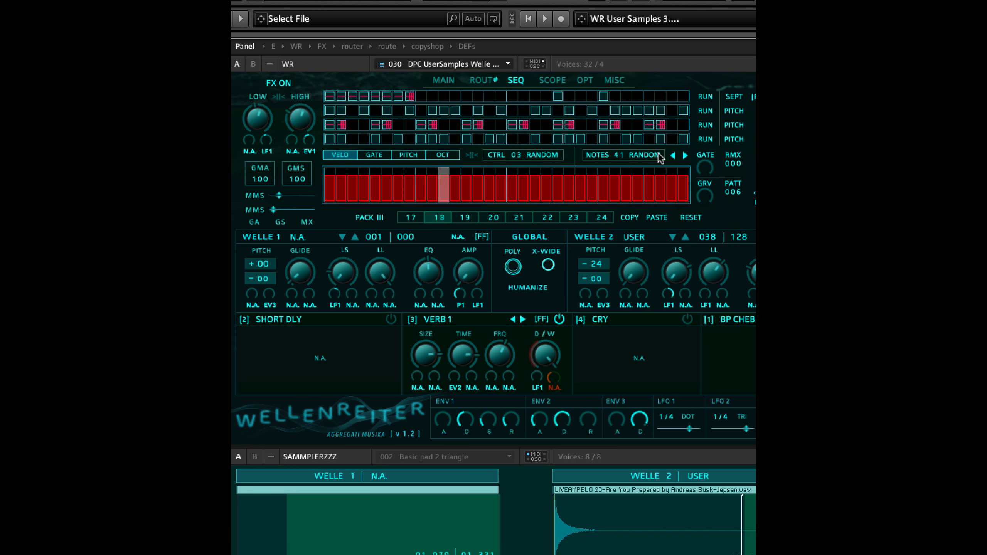
pyautogui.click(645, 155)
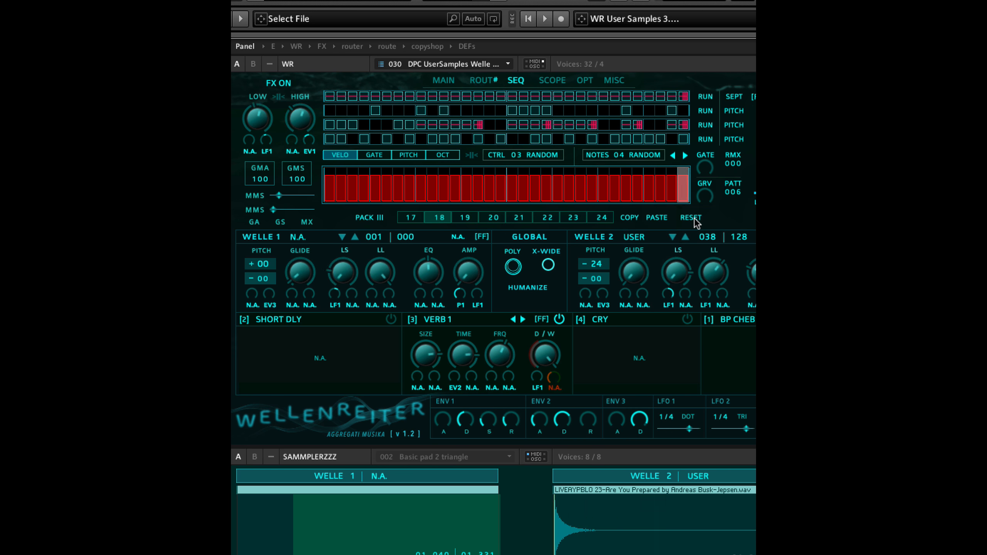
pyautogui.click(624, 153)
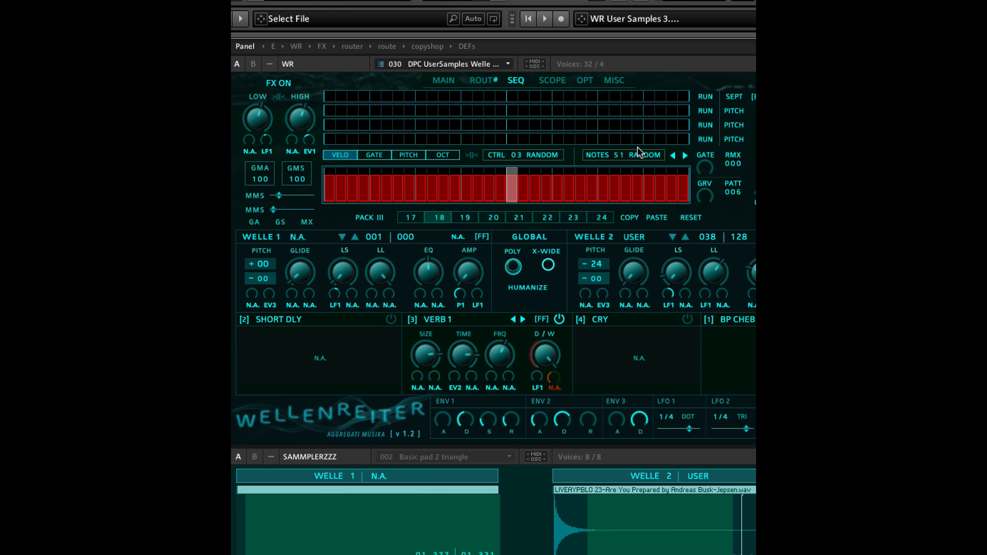
# - Try note phrase 46 in all lanes and settle on note phrase 45
pyautogui.click(598, 152)
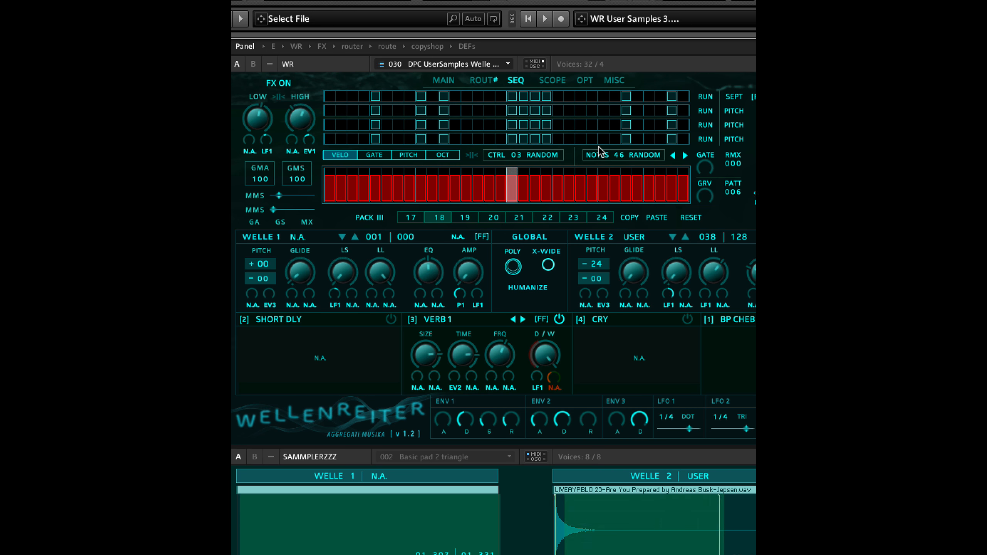
pyautogui.click(599, 155)
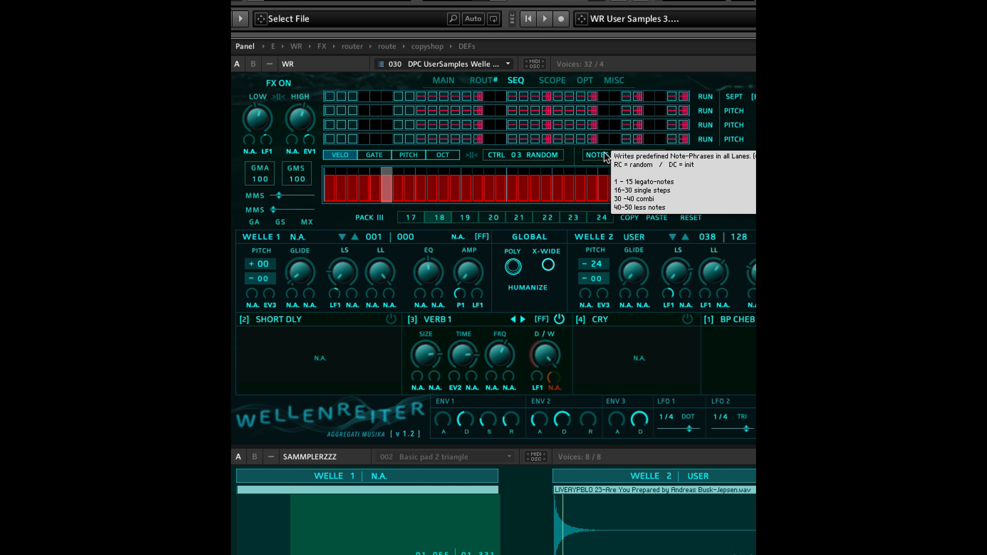
pyautogui.click(596, 154)
pyautogui.moveTo(601, 397); pyautogui.dragTo(605, 49)
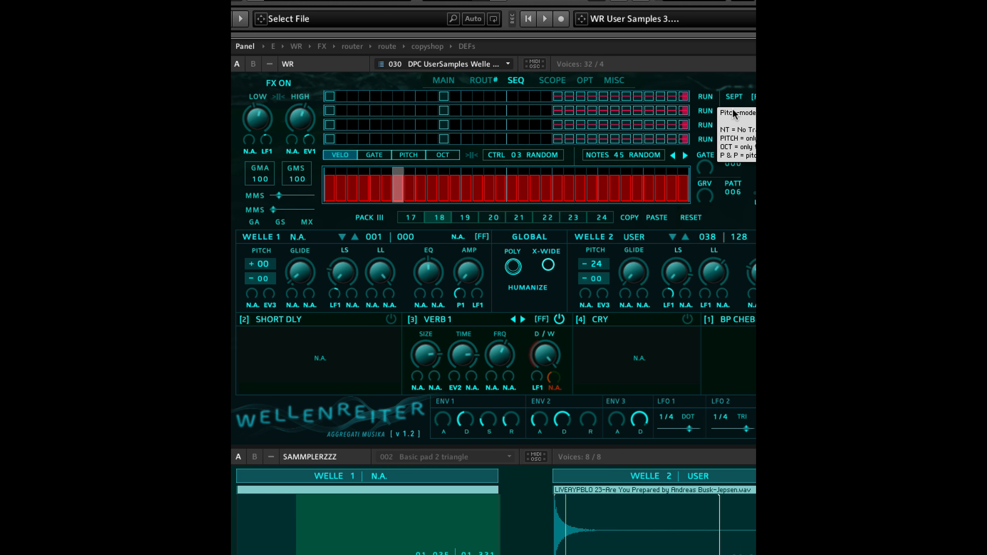
# - Show the sequencer's pitch values and fill them with control pattern 06
pyautogui.click(409, 155)
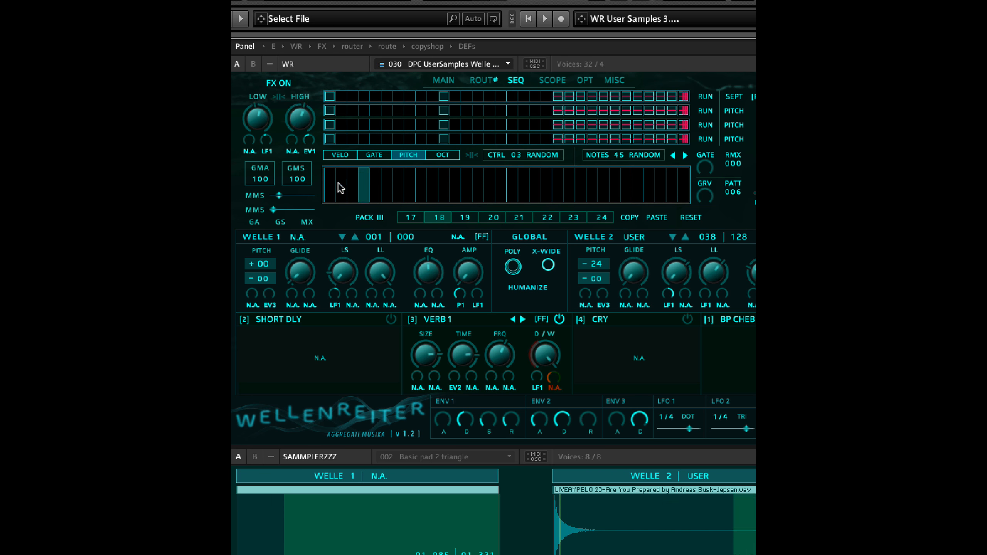
pyautogui.click(500, 154)
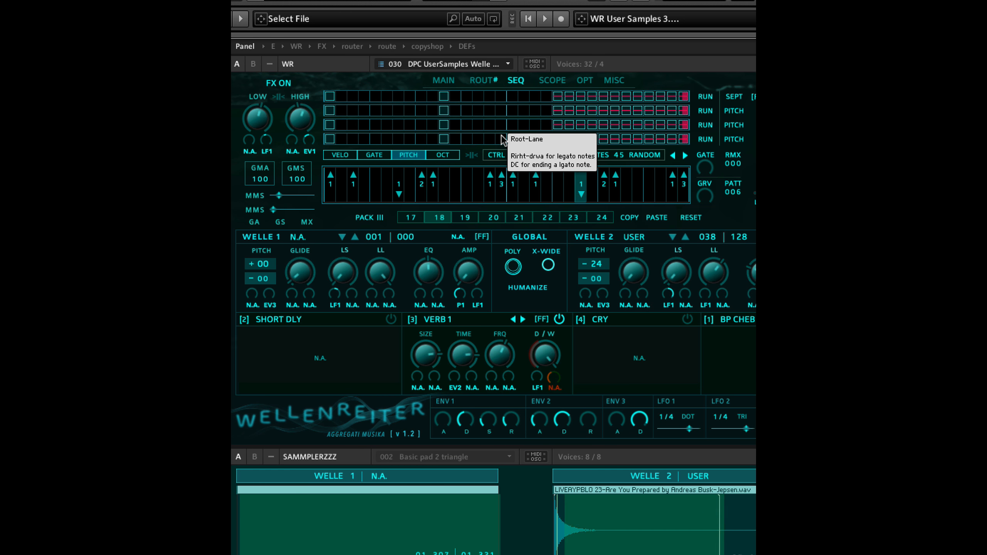
pyautogui.moveTo(501, 135); pyautogui.dragTo(498, 88)
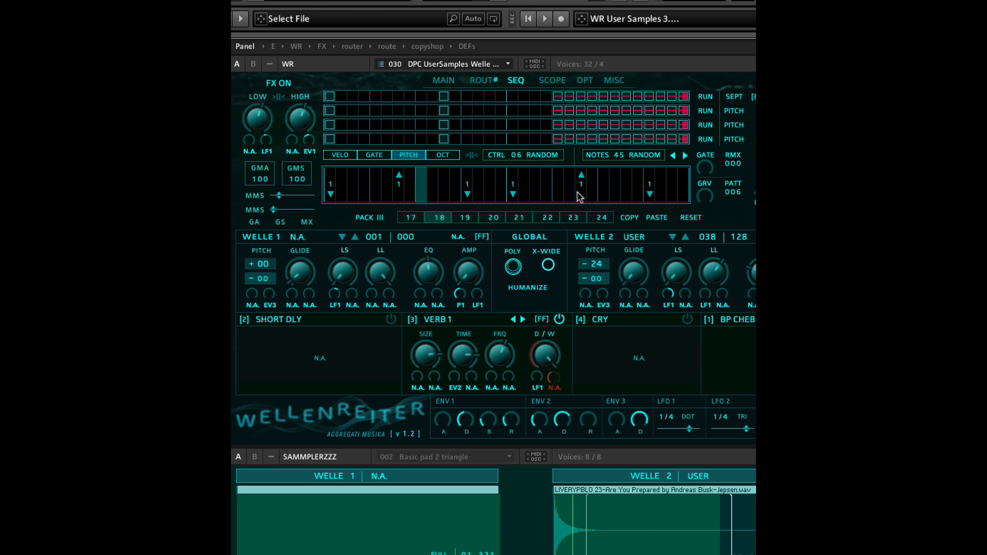
# - Transpose step 1 up by 5 and step 21 up by 3, and shift step 11 up by 4 and back downward
pyautogui.moveTo(330, 186); pyautogui.dragTo(330, 173)
pyautogui.click(558, 177)
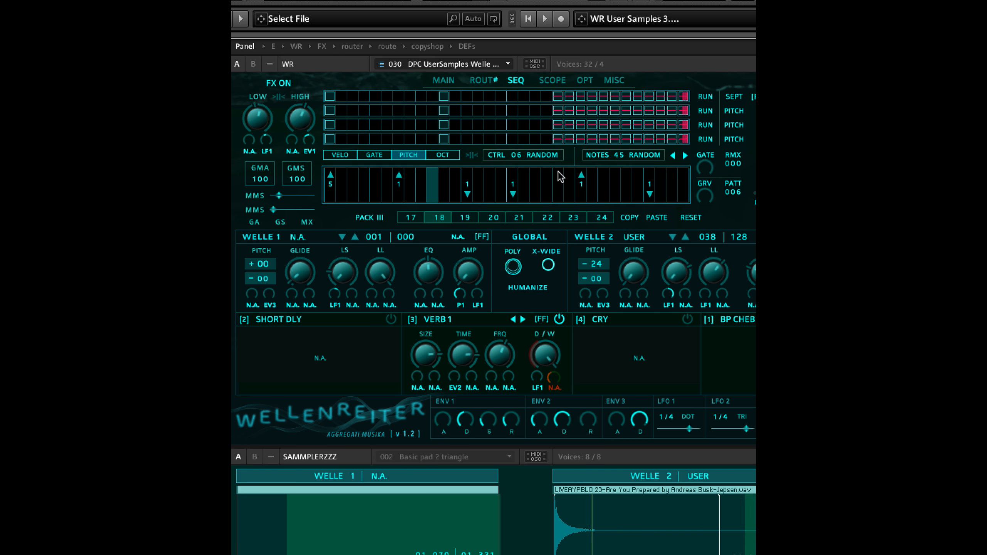
pyautogui.moveTo(558, 179); pyautogui.dragTo(558, 173)
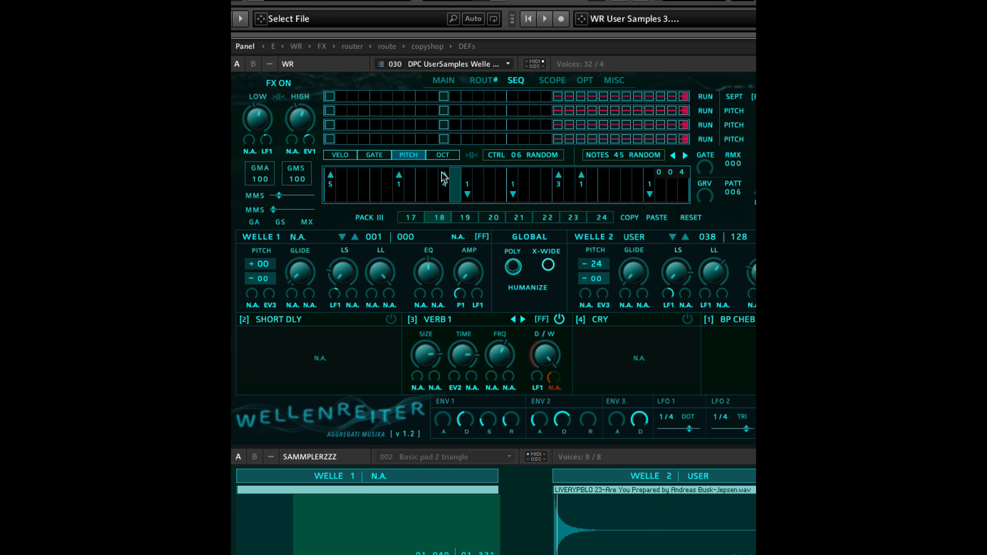
pyautogui.moveTo(445, 190); pyautogui.dragTo(445, 198)
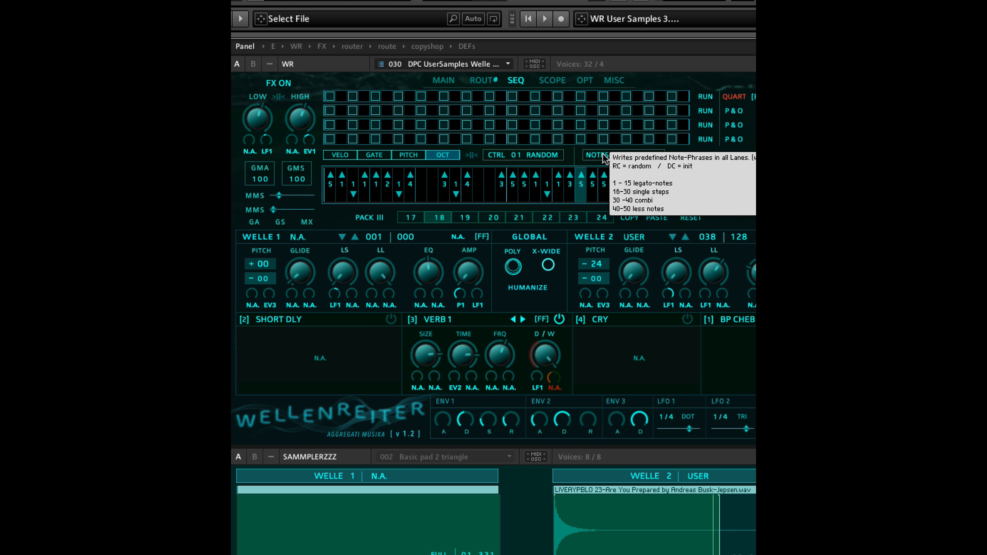
# - Initialize the octave values and review the velocity, gate, pitch and octave pages
pyautogui.moveTo(603, 154)
pyautogui.mouseDown()
pyautogui.moveTo(605, 178)
pyautogui.moveTo(603, 160)
pyautogui.mouseUp()
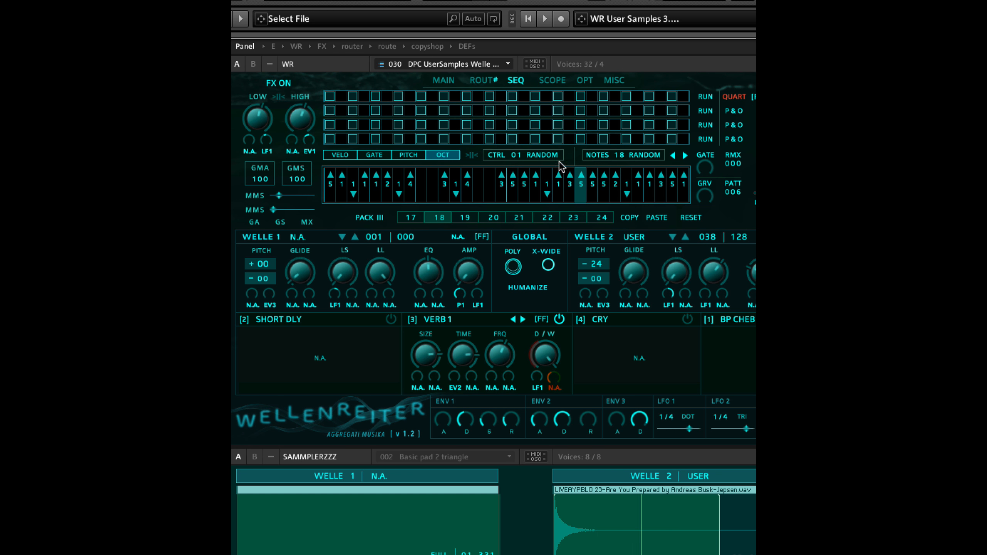
pyautogui.doubleClick(507, 155)
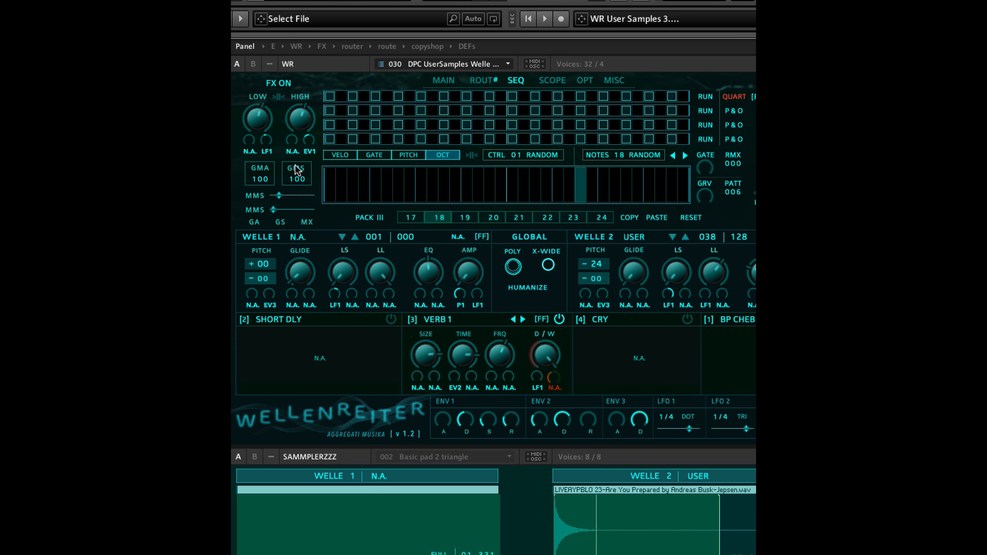
pyautogui.click(345, 156)
pyautogui.click(377, 155)
pyautogui.click(407, 153)
pyautogui.click(453, 155)
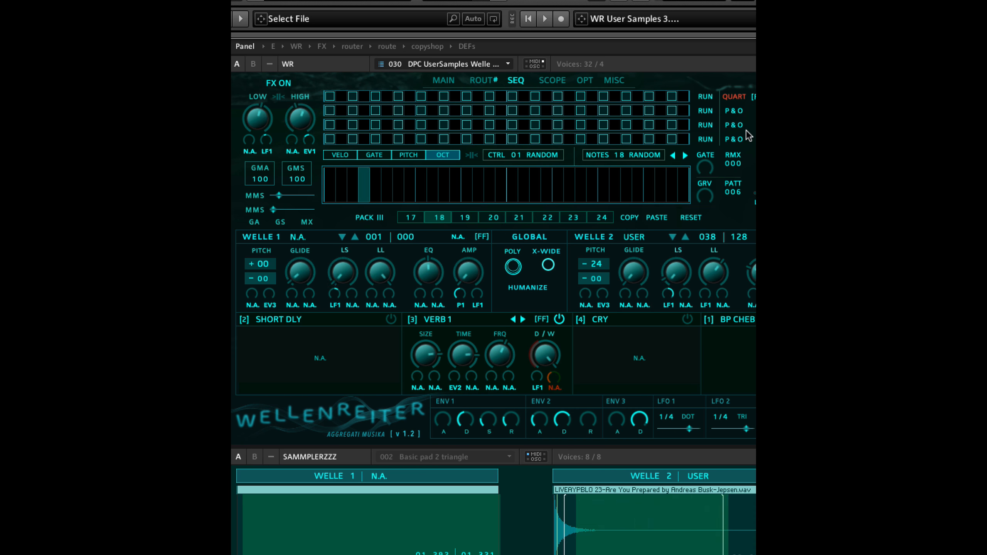
# - Apply control pattern 09 to the octave values and replace it with control pattern 07
pyautogui.moveTo(738, 98)
pyautogui.moveTo(499, 155); pyautogui.dragTo(498, 111)
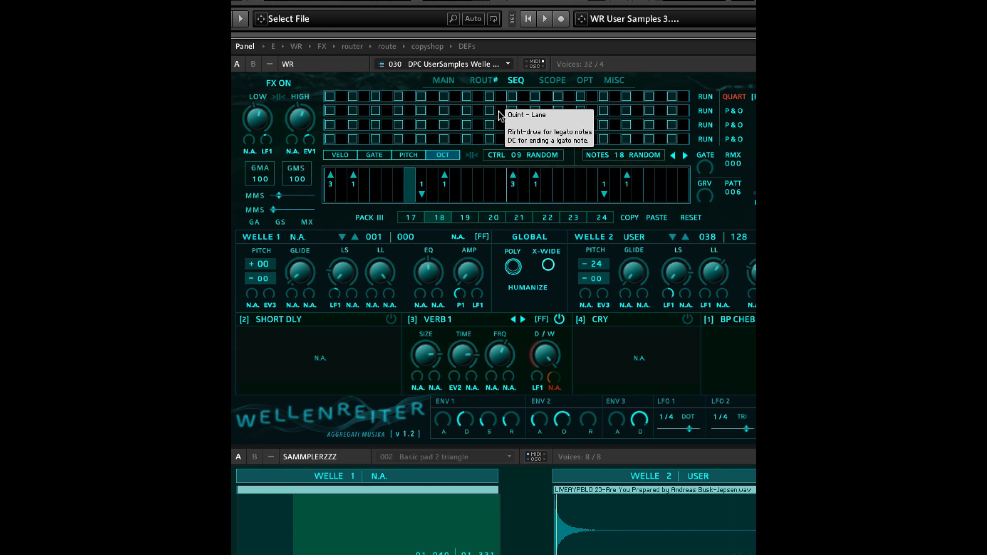
pyautogui.moveTo(494, 155)
pyautogui.mouseDown()
pyautogui.moveTo(498, 61)
pyautogui.moveTo(509, 168)
pyautogui.mouseUp()
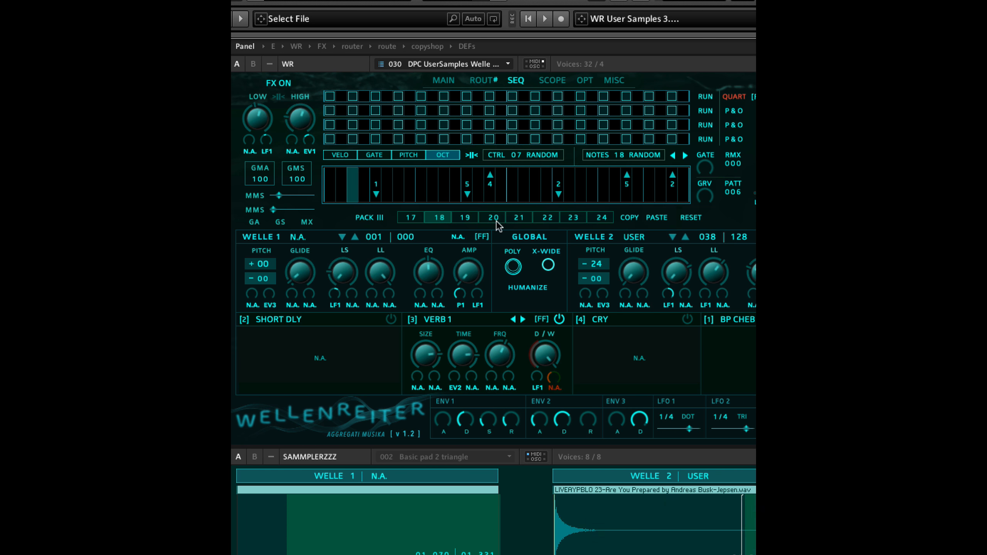
# - Examine how the control pattern is distributed across the velocity, gate, pitch and octave values
pyautogui.click(340, 155)
pyautogui.click(374, 154)
pyautogui.click(336, 153)
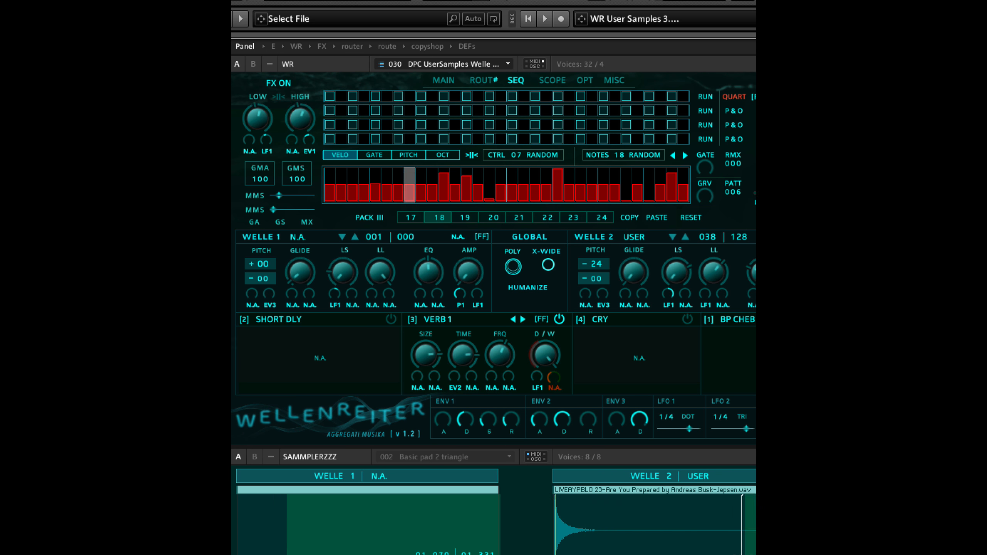
pyautogui.click(417, 155)
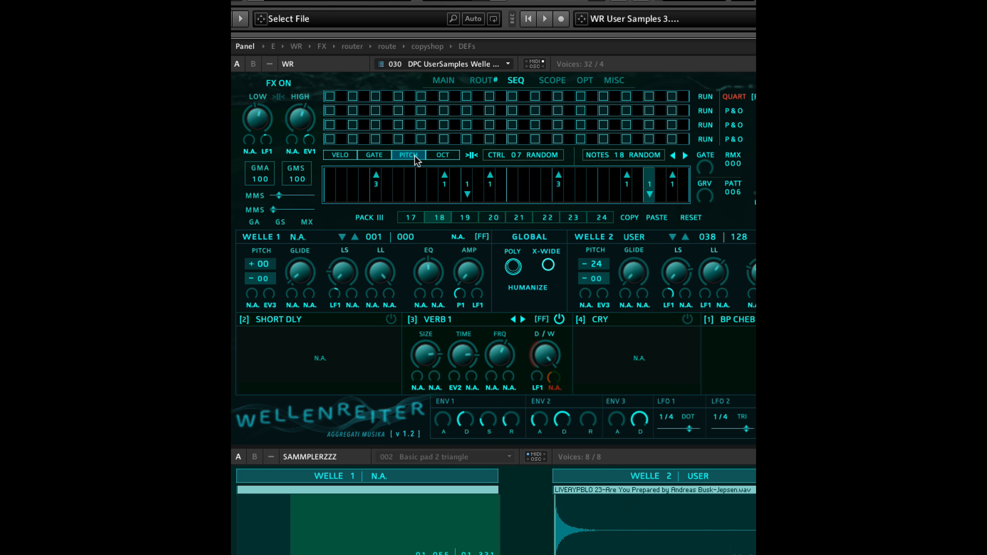
pyautogui.click(449, 159)
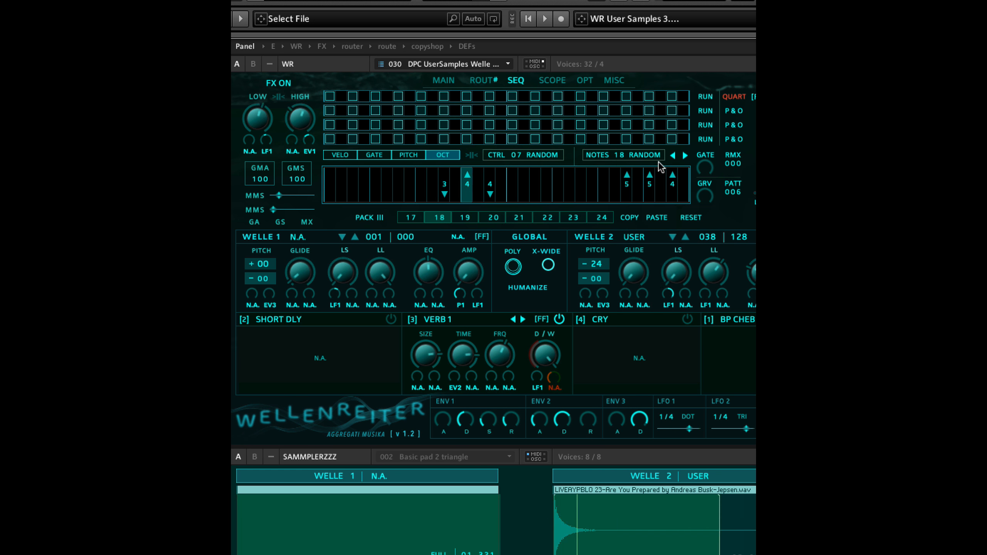
# - Write note phrase 19 into every lane and randomize the pitch and octave values of control pattern 07
pyautogui.moveTo(619, 155); pyautogui.dragTo(620, 145)
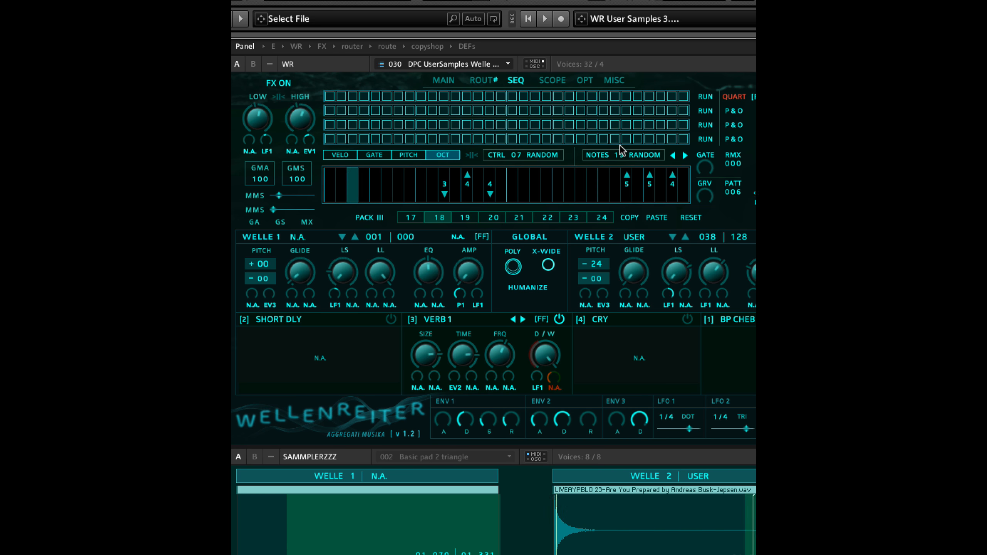
pyautogui.click(408, 155)
pyautogui.click(554, 156)
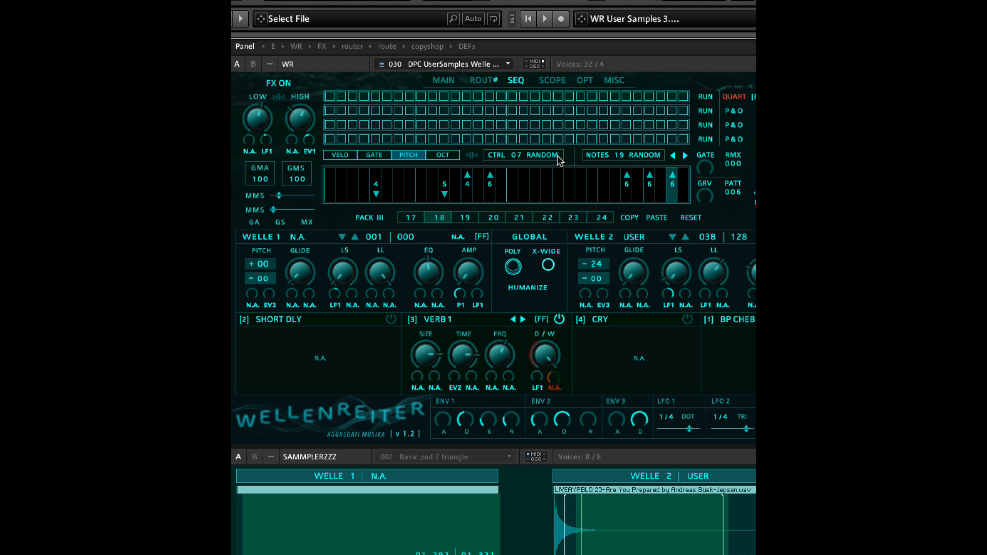
pyautogui.click(554, 155)
pyautogui.click(548, 155)
pyautogui.click(548, 154)
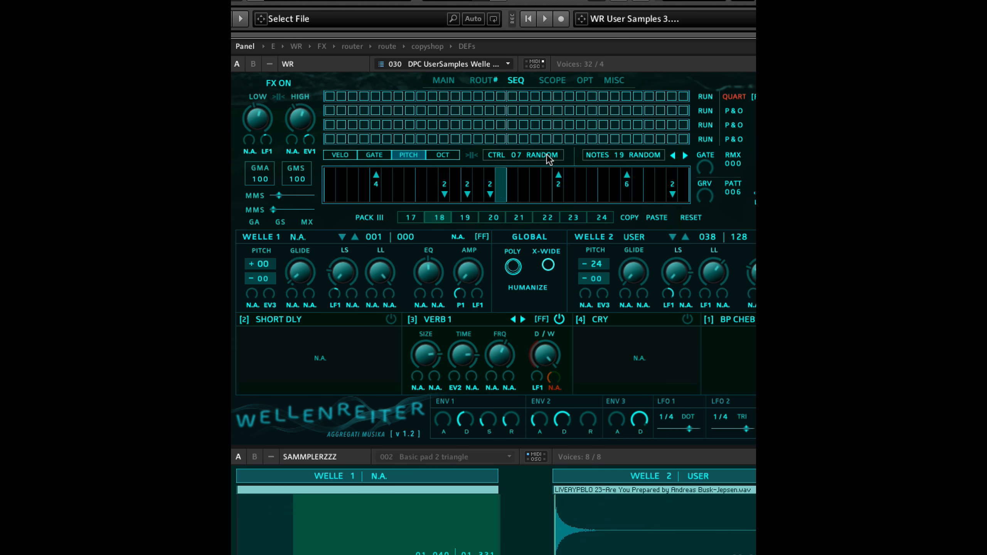
pyautogui.click(444, 155)
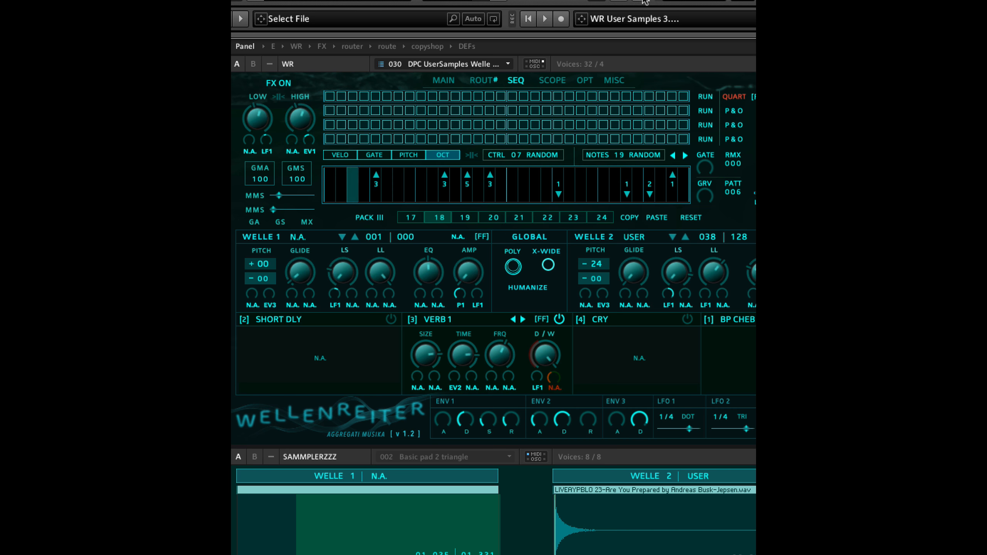
# - Step the uppermost lane's interval through SCND, OCT-1, OCT1 and SIXT, ending on SEPT
pyautogui.click(737, 96)
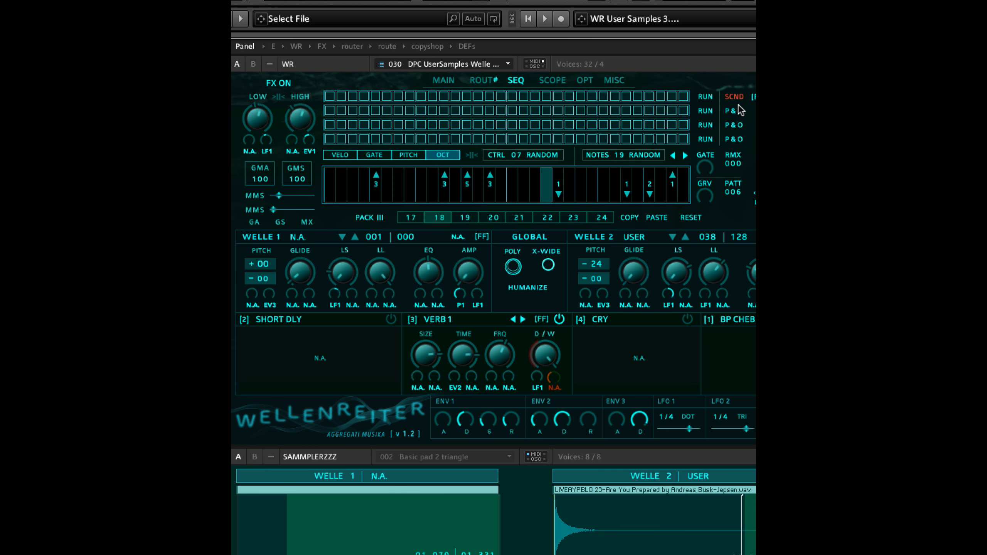
pyautogui.click(741, 94)
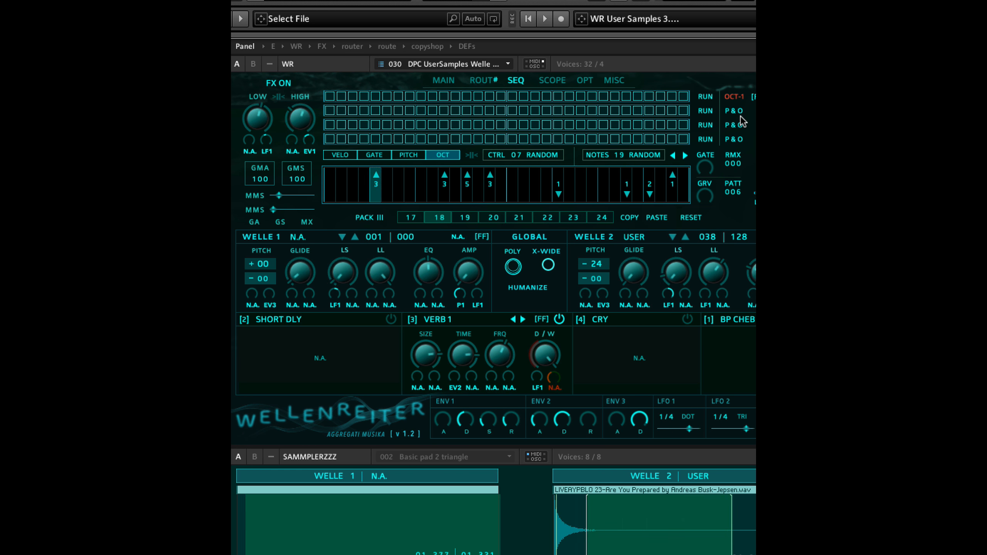
pyautogui.click(742, 86)
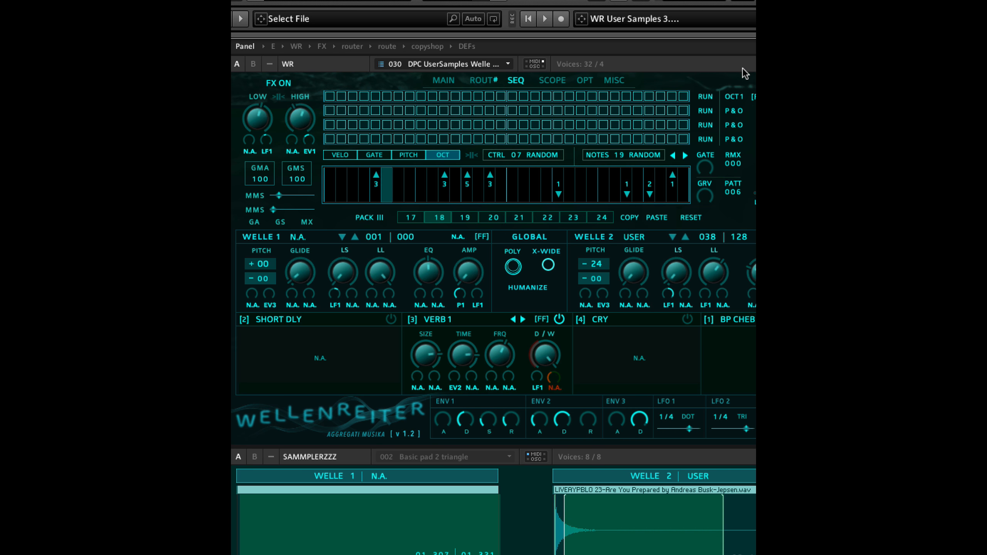
pyautogui.click(743, 96)
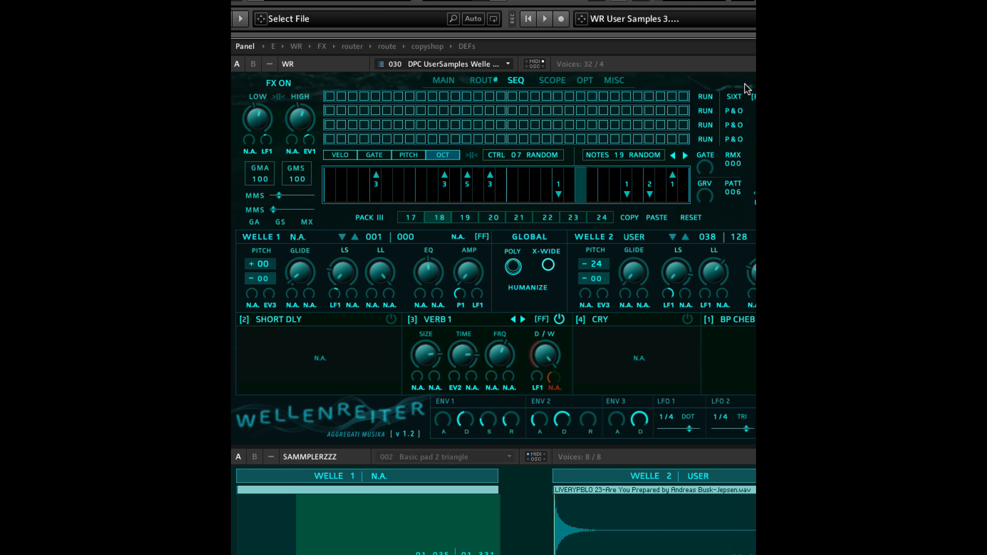
pyautogui.click(746, 97)
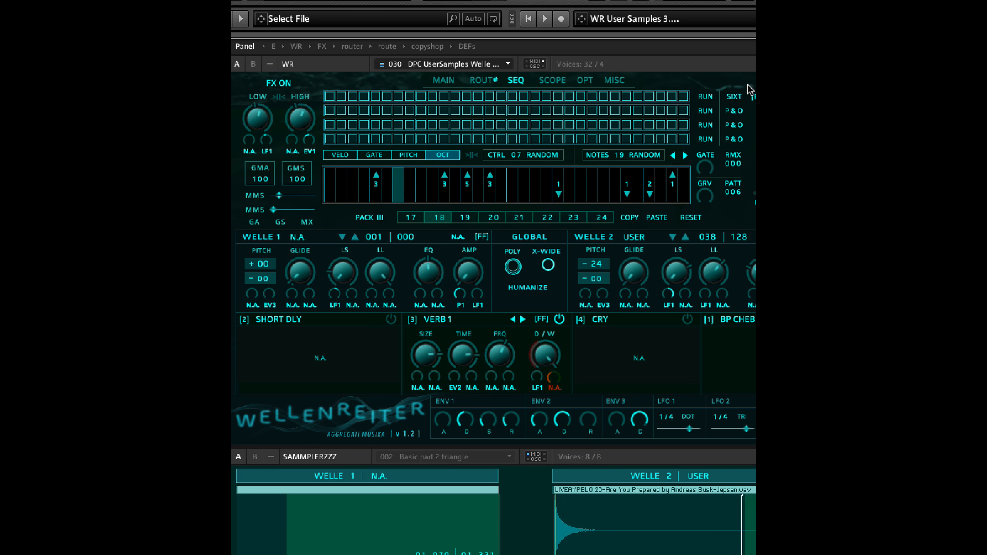
pyautogui.moveTo(748, 100); pyautogui.dragTo(752, 81)
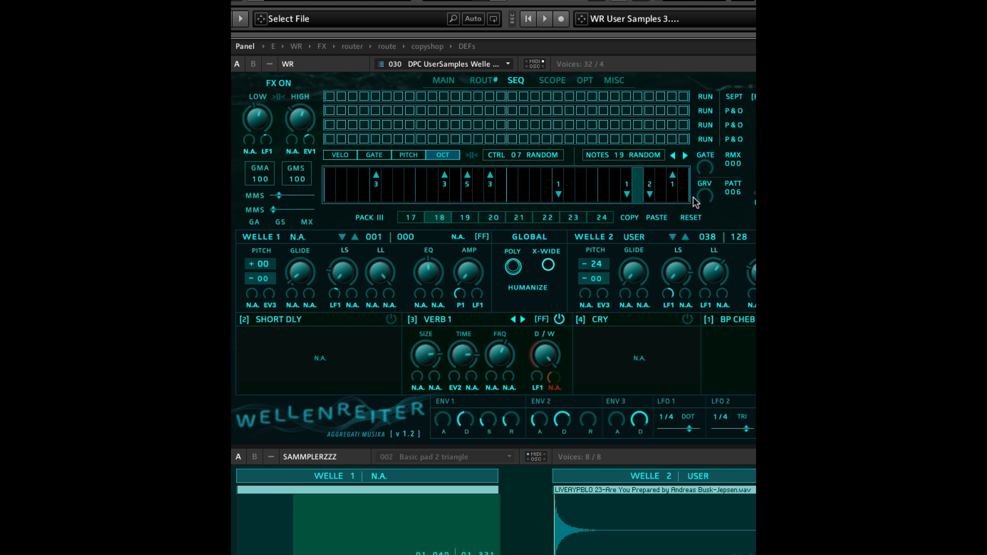
# - Raise the groove (GRV) amount, sweep the groove pattern (PATT) up to 050 and bring it down to 001
pyautogui.moveTo(705, 196); pyautogui.dragTo(704, 171)
pyautogui.moveTo(732, 192); pyautogui.dragTo(734, 24)
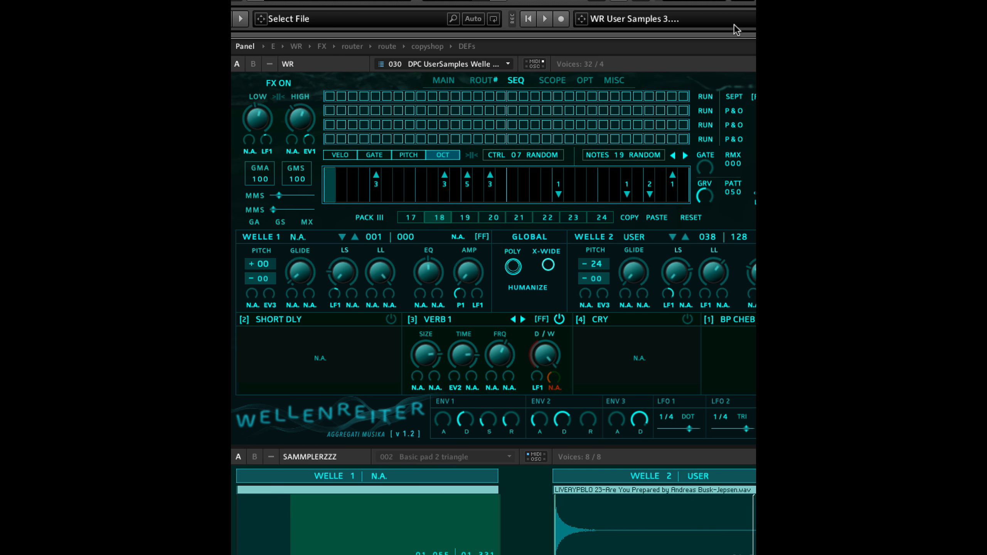
pyautogui.moveTo(743, 71); pyautogui.dragTo(734, 227)
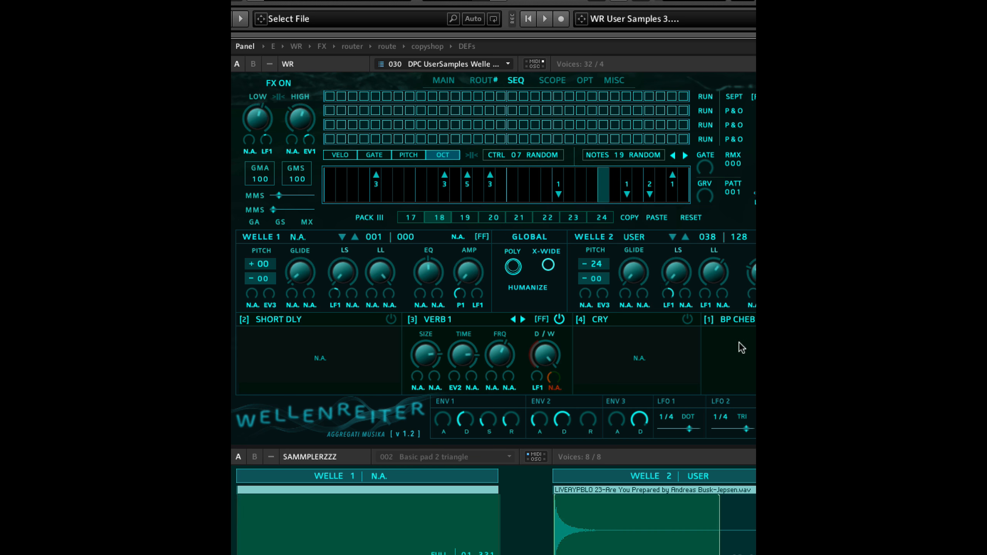
# - Show the sequencer's remix table and step the remix (RMX) number through 011, ending on 012
pyautogui.moveTo(738, 170); pyautogui.dragTo(735, 156)
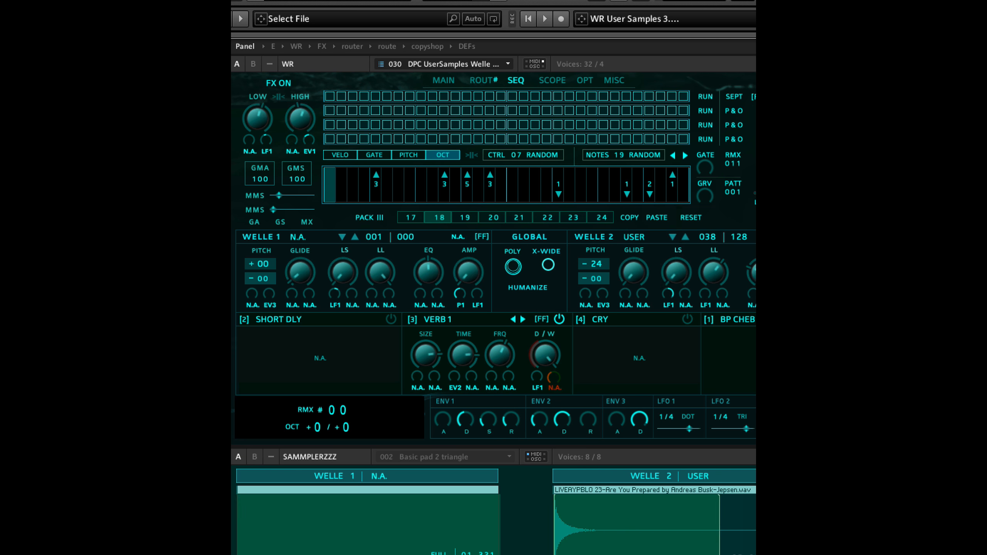
pyautogui.click(253, 64)
pyautogui.moveTo(734, 191); pyautogui.dragTo(737, 217)
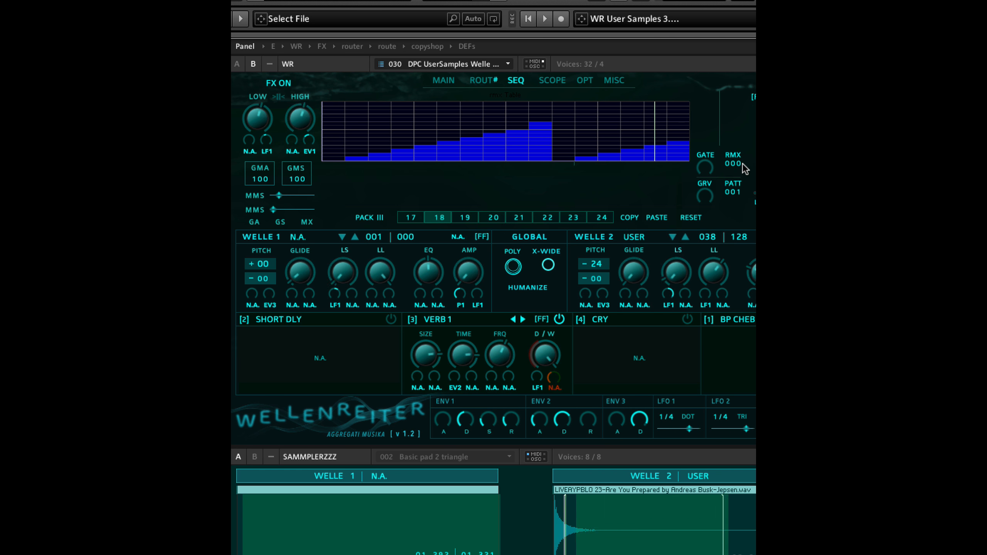
pyautogui.moveTo(741, 164); pyautogui.dragTo(741, 149)
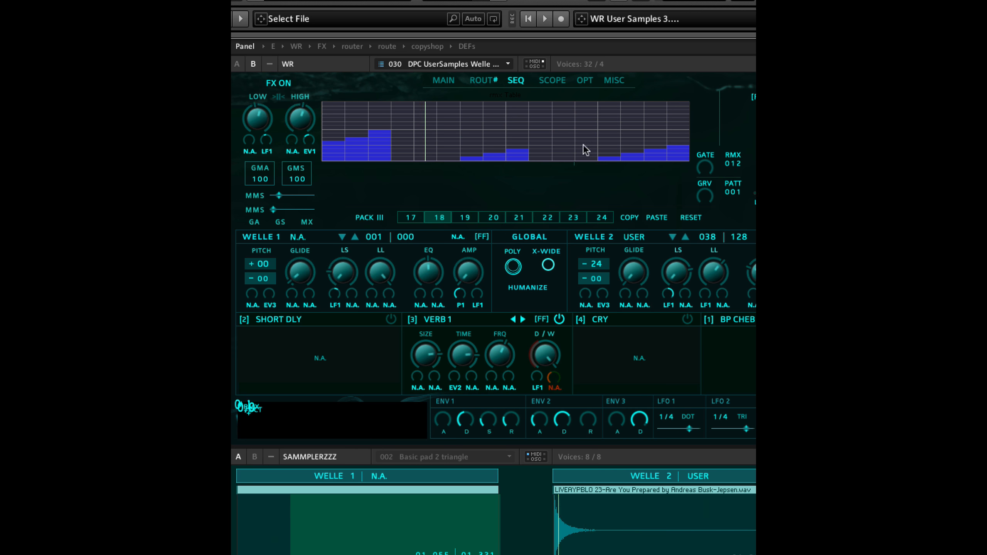
pyautogui.scroll(-1, 735, 166)
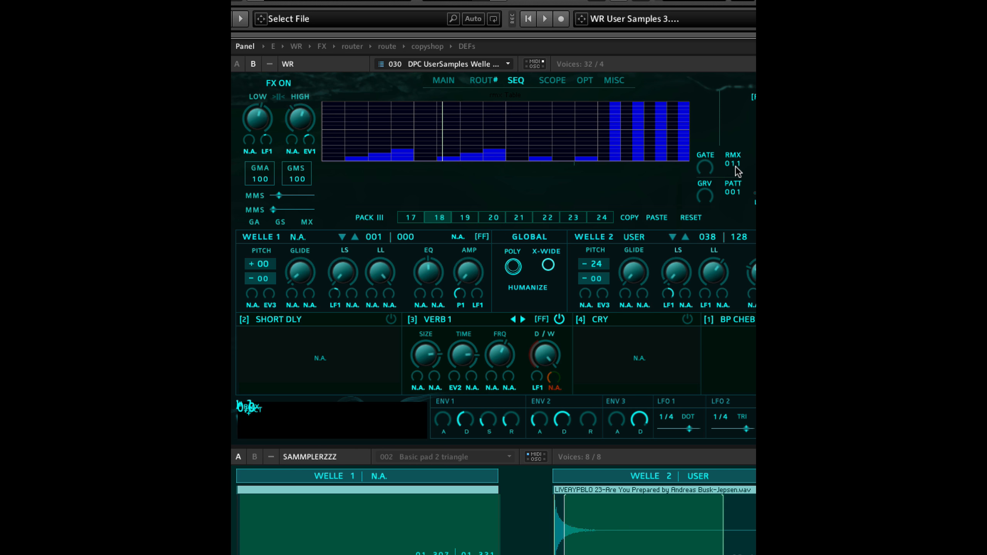
pyautogui.scroll(1, 734, 163)
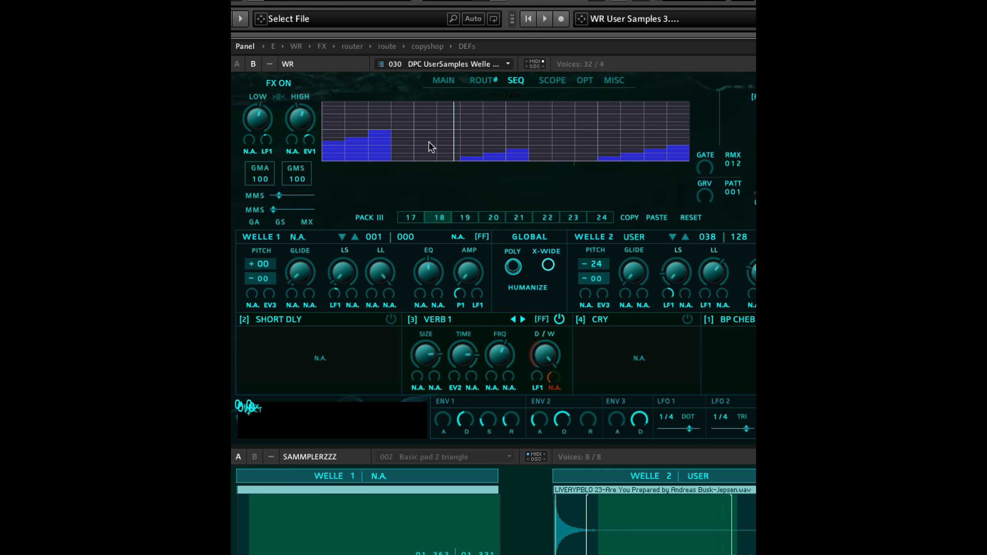
# - Mirror the remix 012 table along X to reverse its step order
pyautogui.rightClick(476, 109)
pyautogui.moveTo(520, 226)
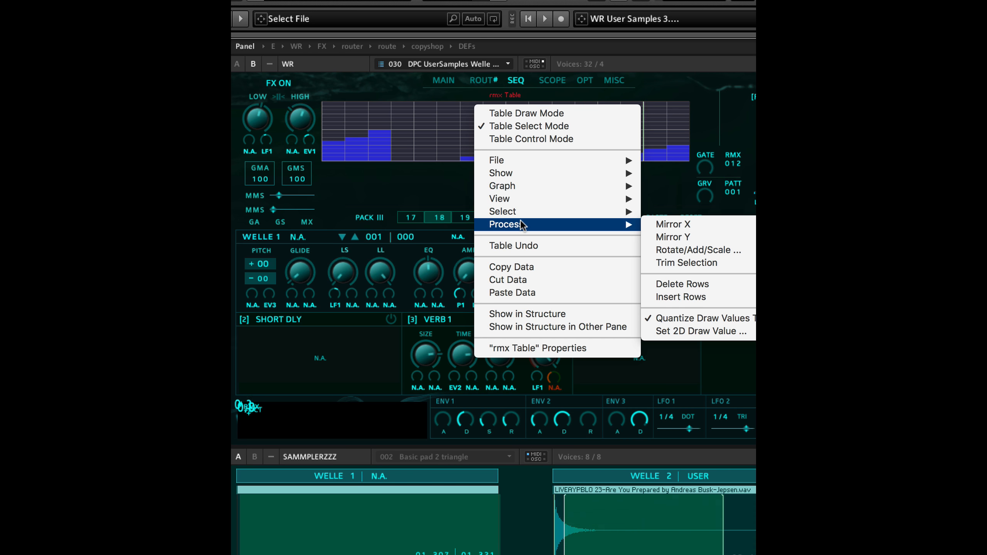
pyautogui.click(685, 235)
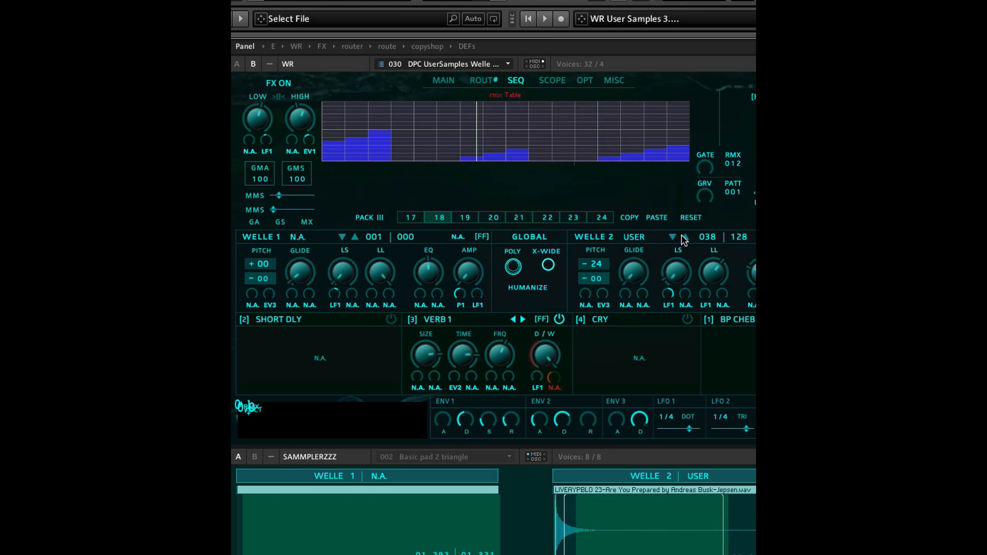
pyautogui.rightClick(513, 122)
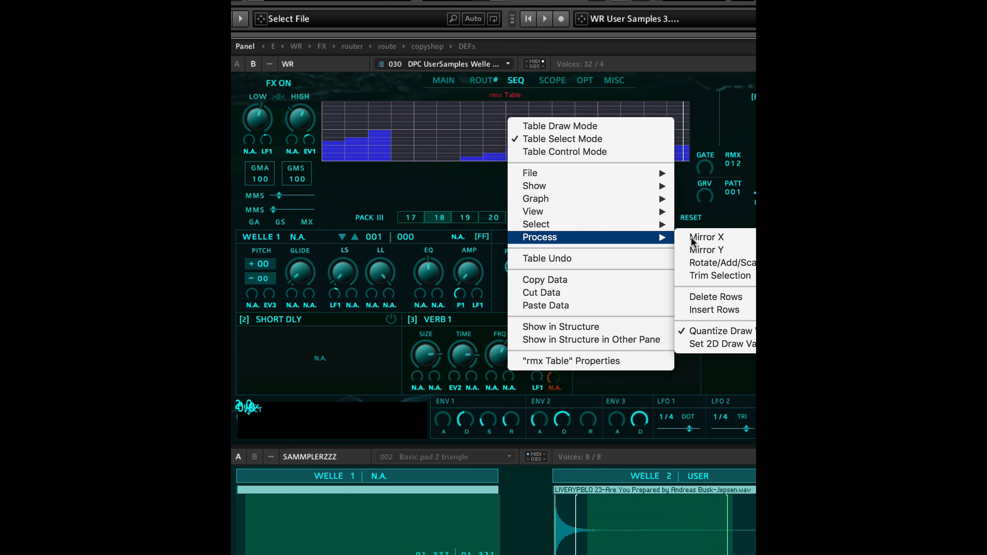
pyautogui.click(727, 237)
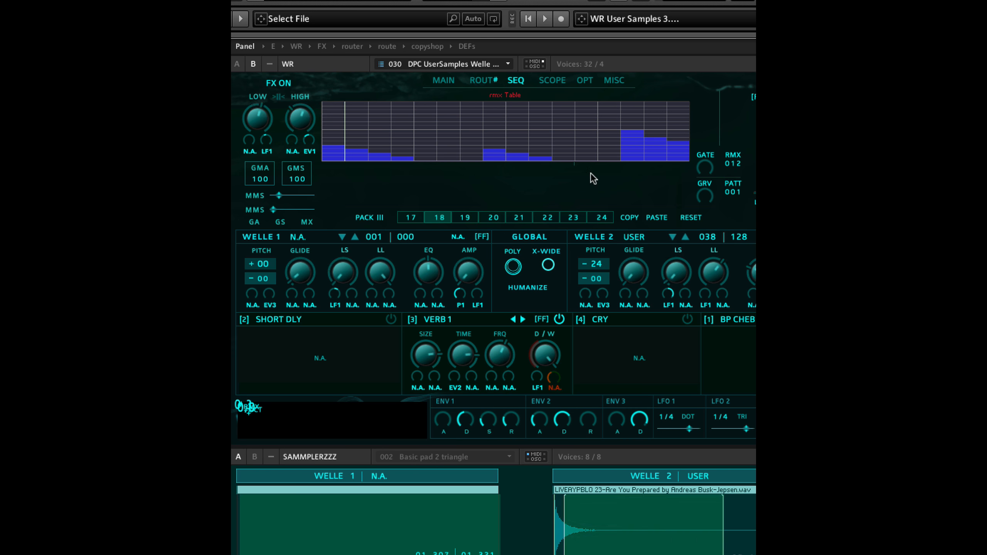
# - Apply Mirror X again to the remix 012 table to restore its original step order, and return to the sequencer lanes
pyautogui.click(235, 63)
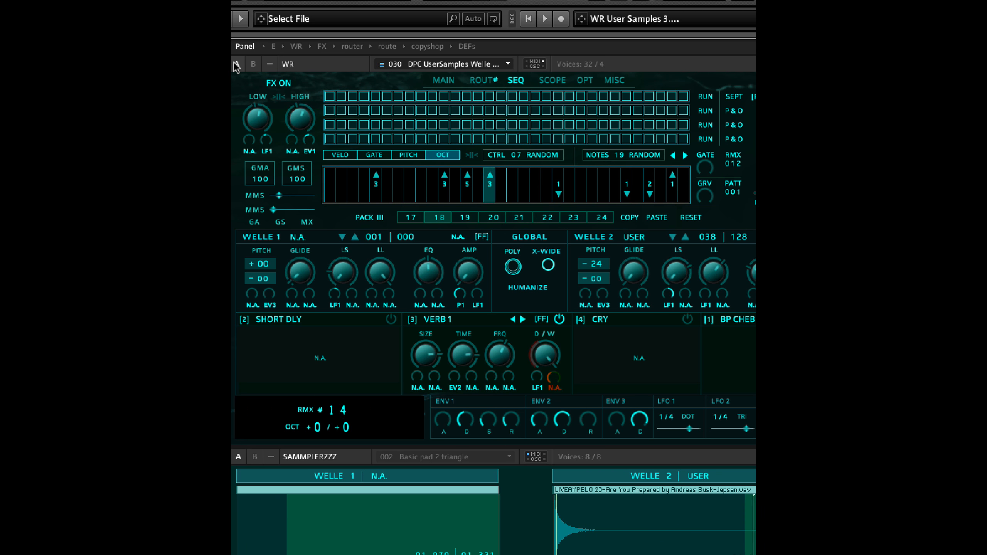
pyautogui.click(253, 62)
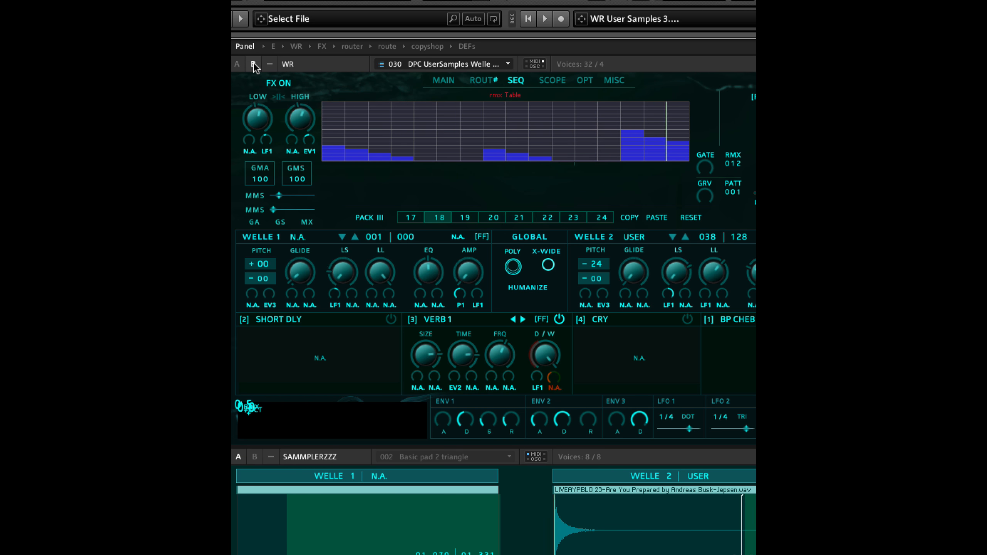
pyautogui.rightClick(499, 114)
pyautogui.moveTo(552, 226)
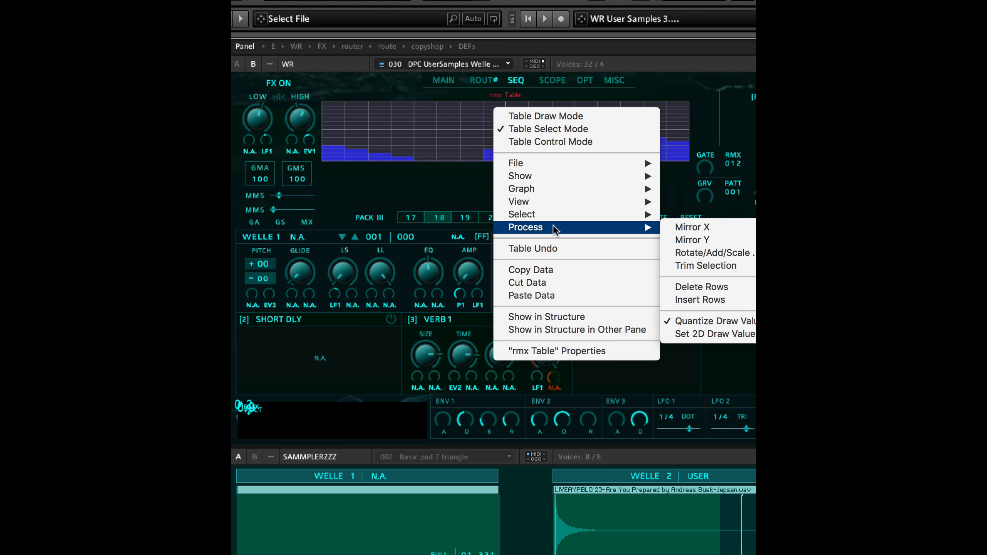
pyautogui.click(723, 239)
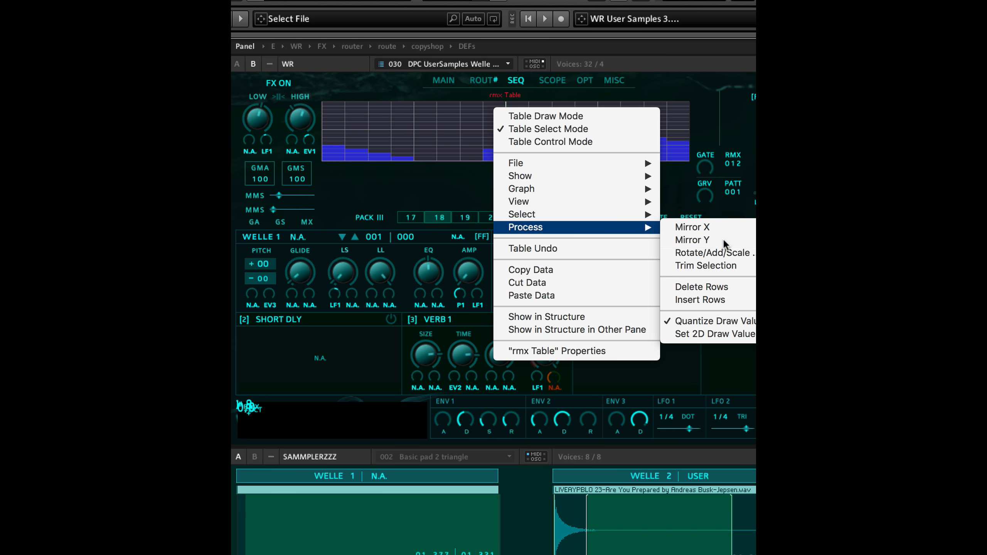
pyautogui.rightClick(515, 108)
pyautogui.moveTo(591, 229)
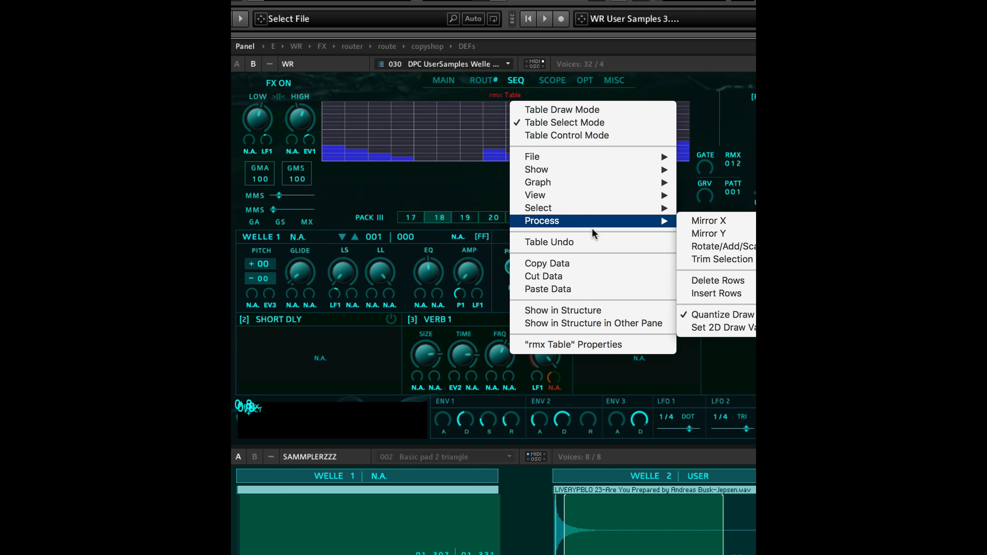
pyautogui.click(710, 221)
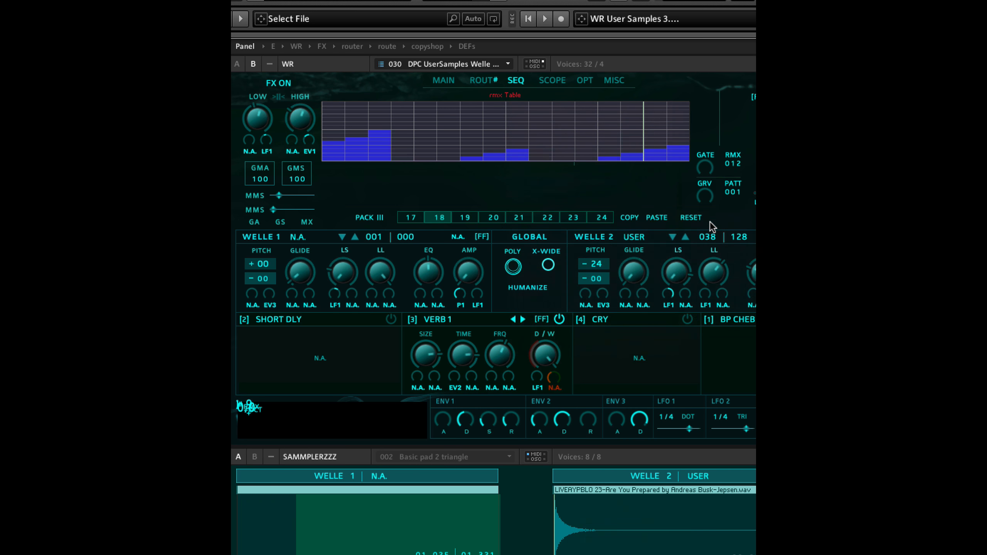
pyautogui.click(240, 63)
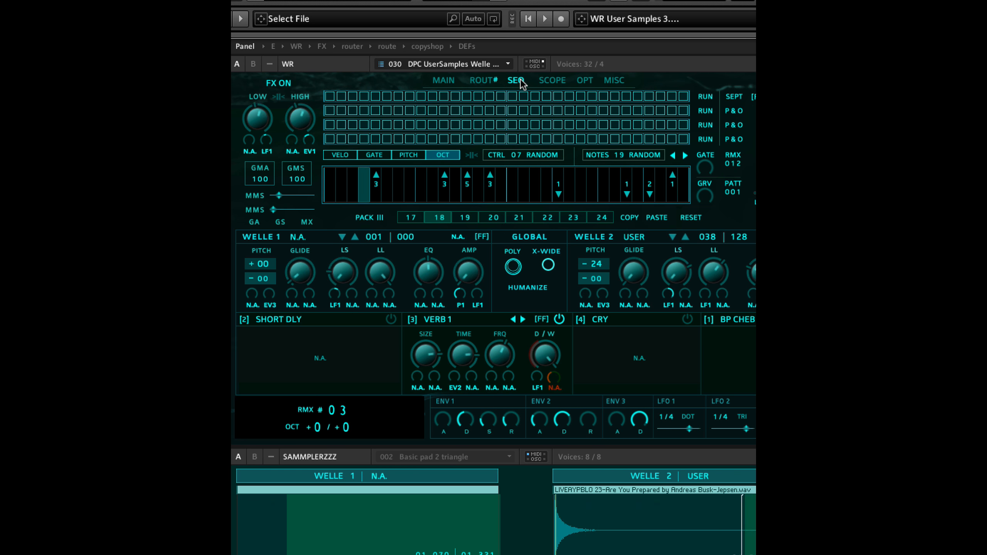
# - Select all steps of the remix 000 table and copy their data
pyautogui.click(252, 62)
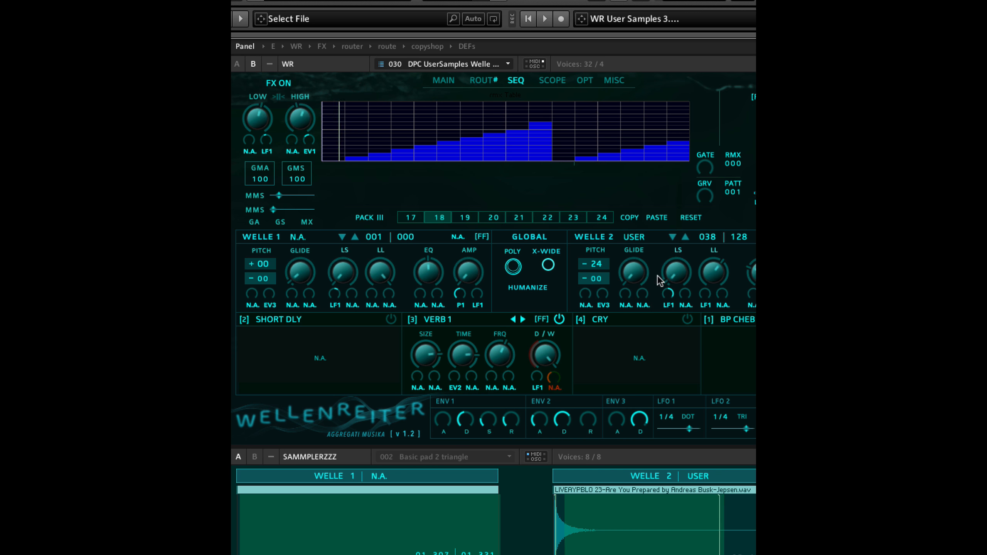
pyautogui.click(235, 66)
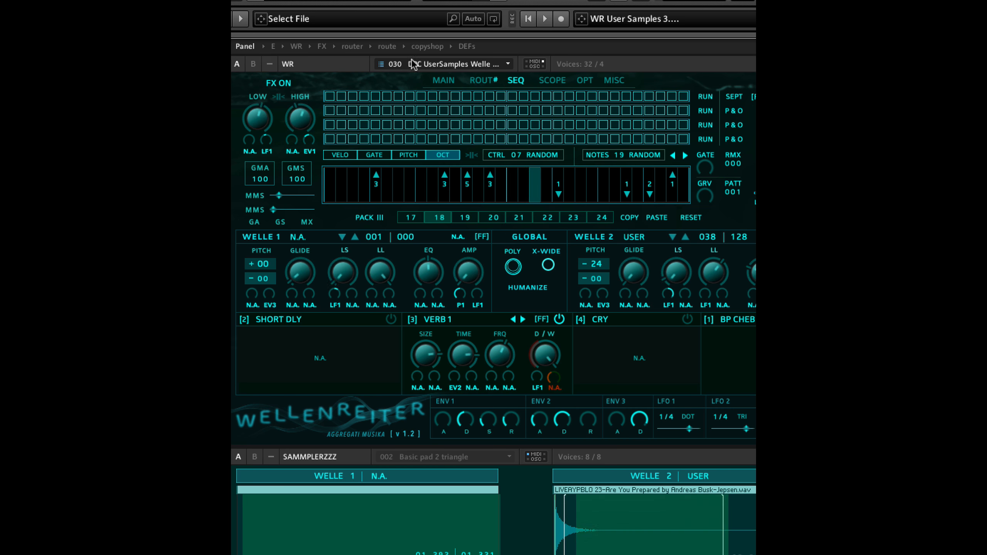
pyautogui.click(252, 64)
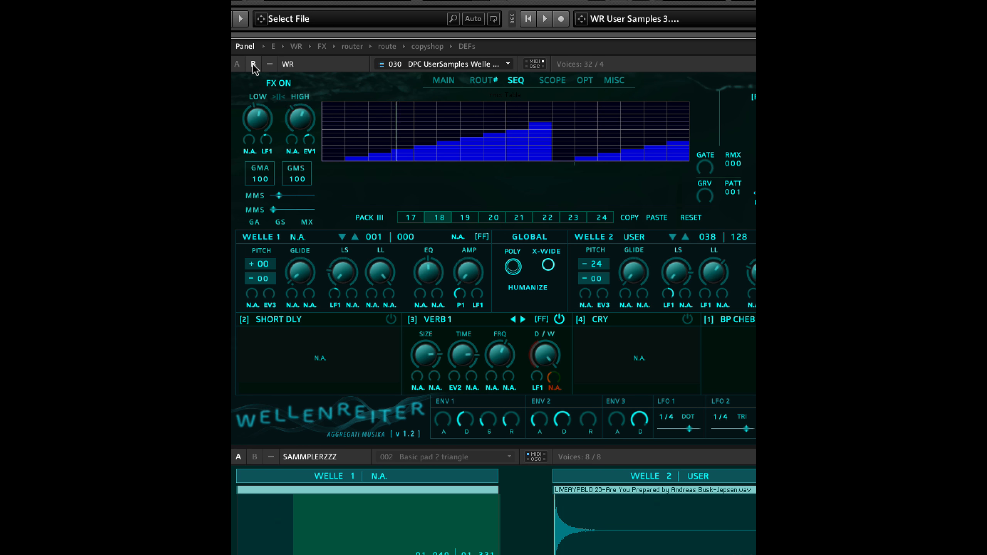
pyautogui.moveTo(329, 120); pyautogui.dragTo(720, 127)
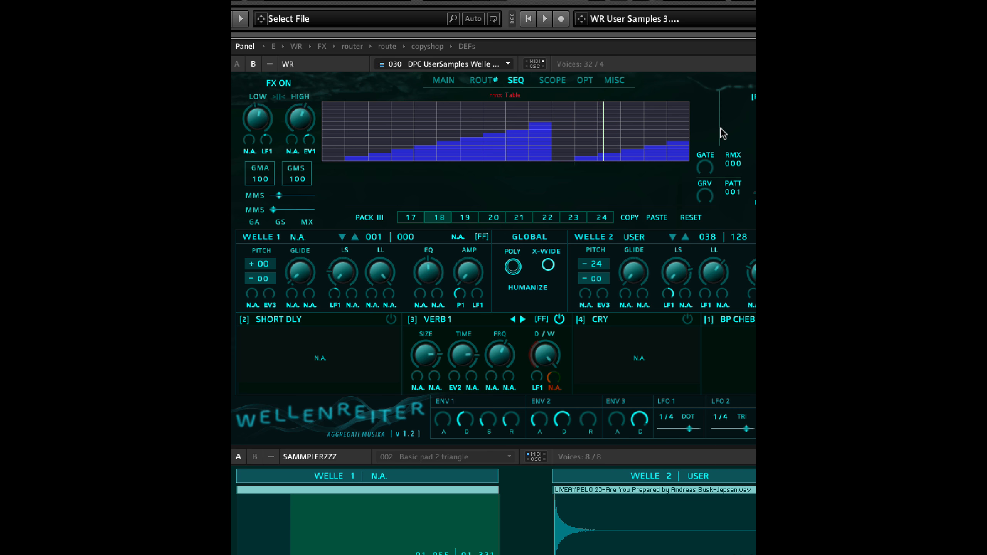
pyautogui.rightClick(496, 110)
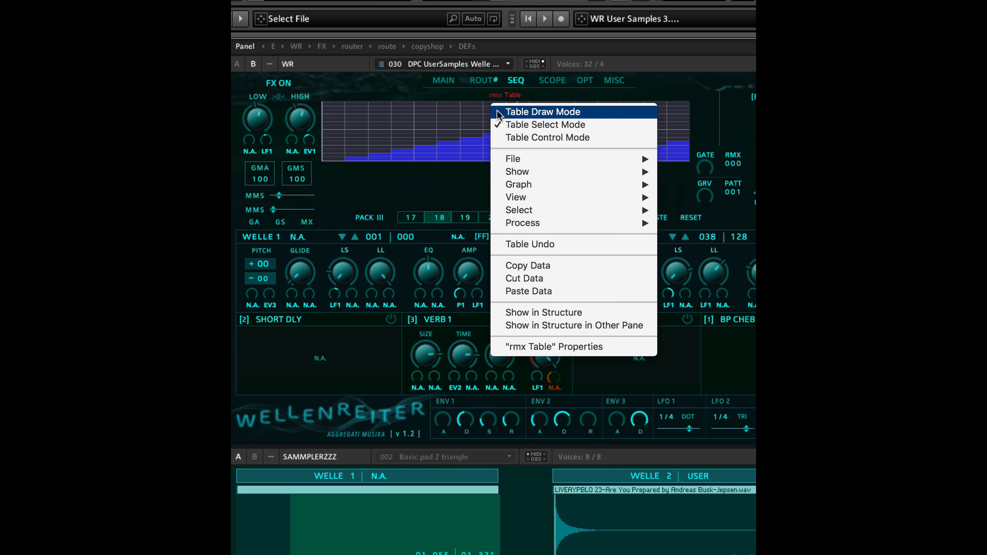
pyautogui.click(540, 267)
# - Set the remix number to 012 and paste the copied table data into it
pyautogui.moveTo(734, 163); pyautogui.dragTo(734, 102)
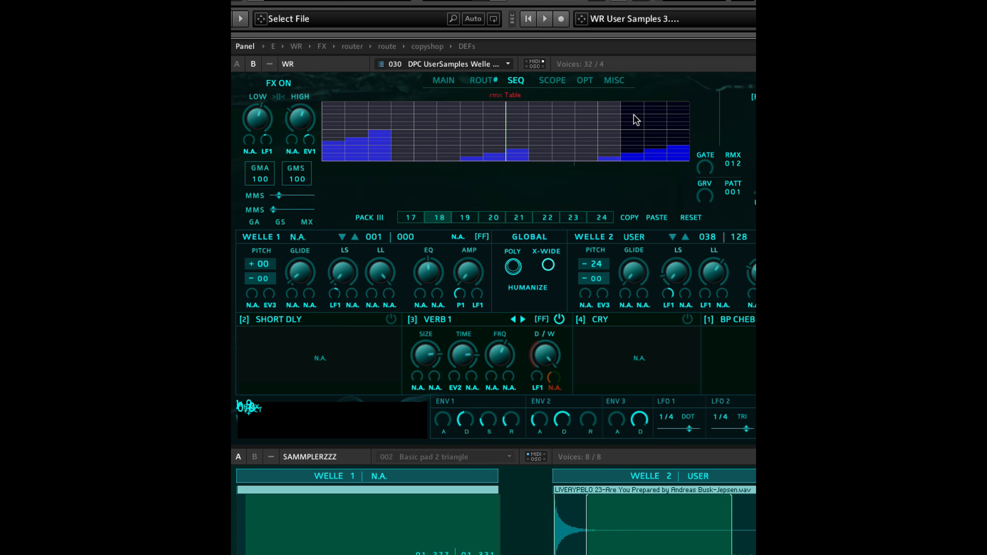
pyautogui.rightClick(485, 113)
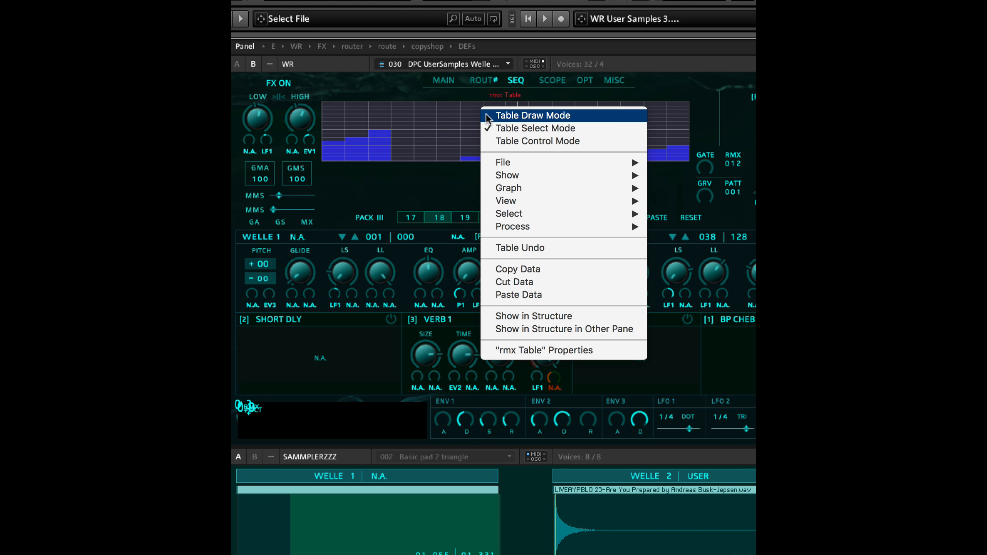
pyautogui.click(538, 295)
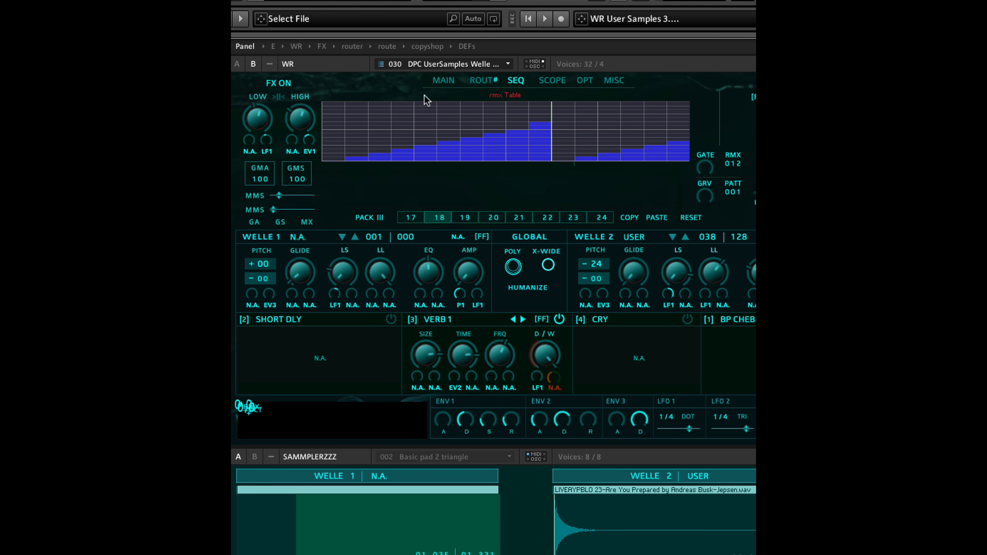
pyautogui.click(238, 61)
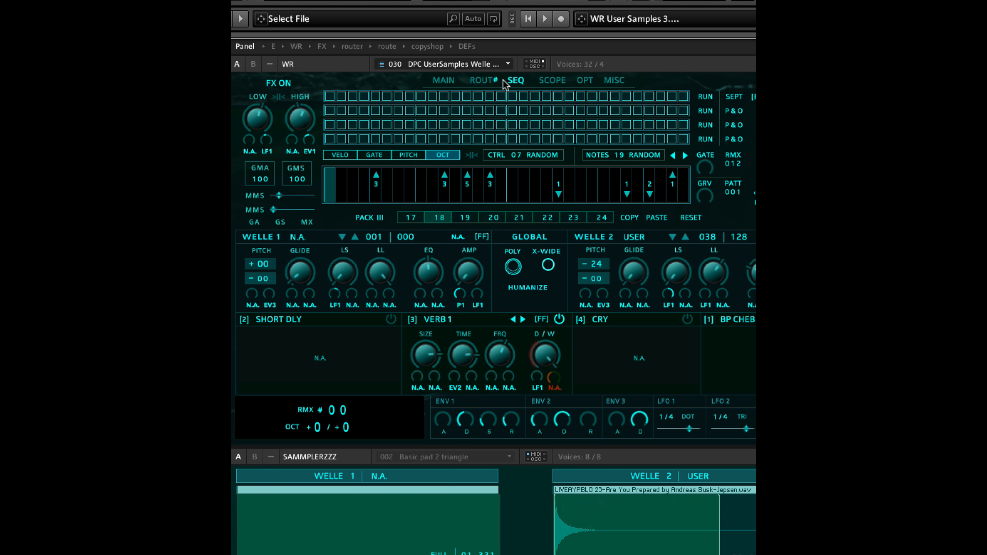
# - Mirror the pasted data in the remix 012 table along X
pyautogui.click(253, 63)
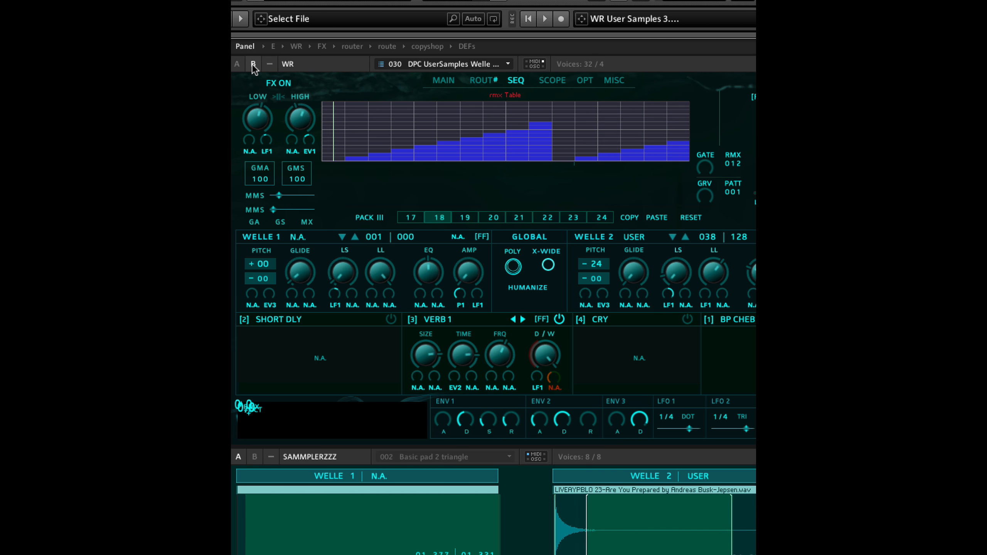
pyautogui.rightClick(487, 108)
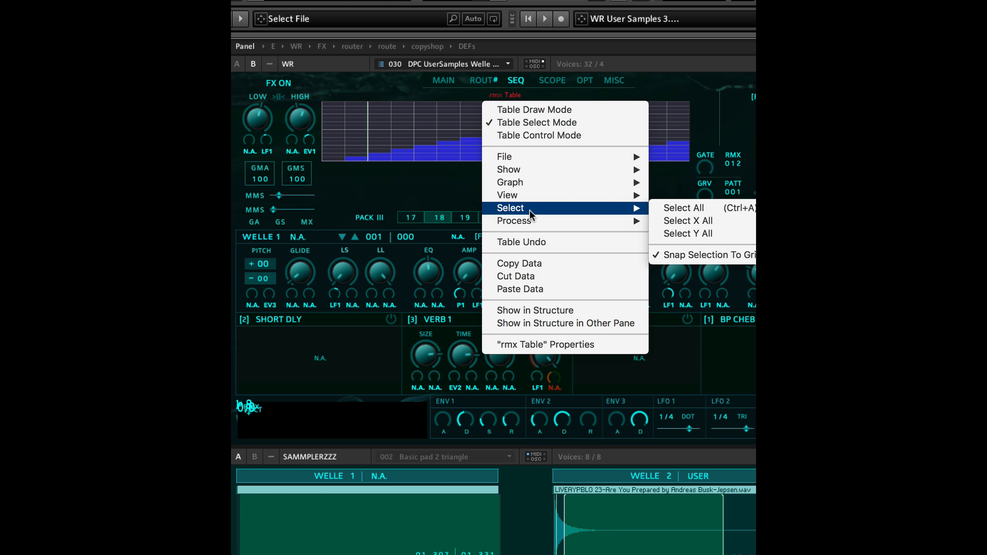
pyautogui.moveTo(534, 221)
pyautogui.click(681, 221)
pyautogui.click(238, 63)
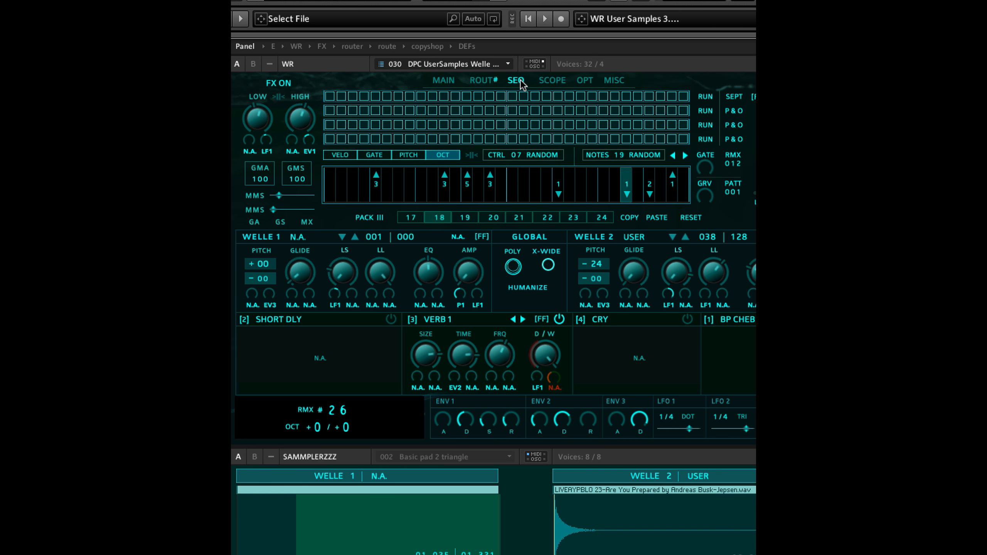
# - Rotate the mirrored remix 012 table along X by 3 using the table data processing options
pyautogui.click(253, 63)
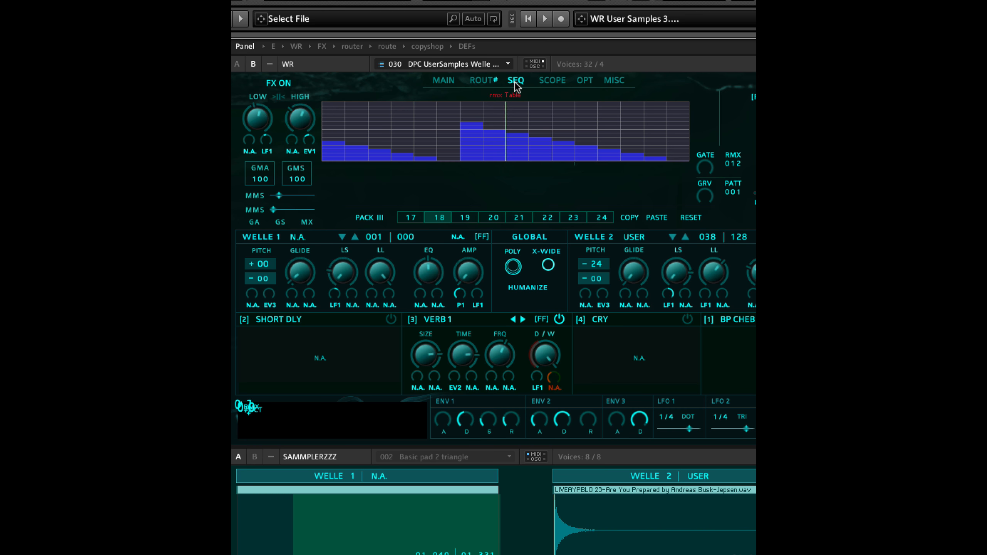
pyautogui.rightClick(523, 104)
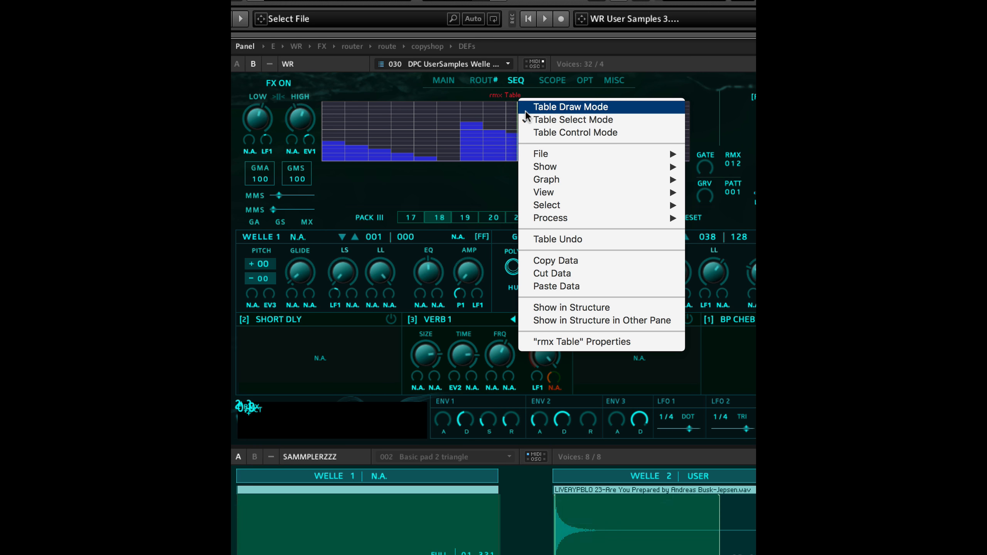
pyautogui.moveTo(544, 220)
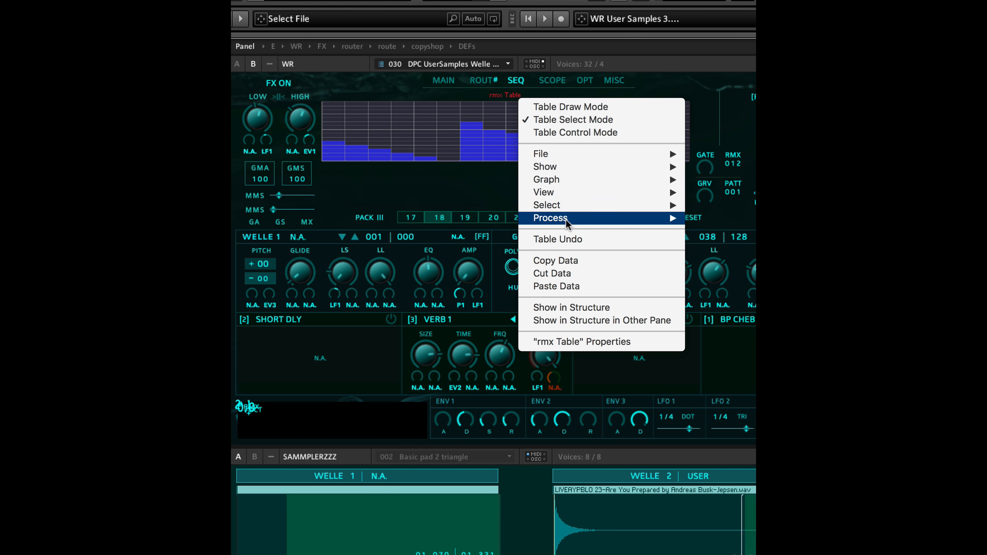
pyautogui.moveTo(605, 219)
pyautogui.click(746, 242)
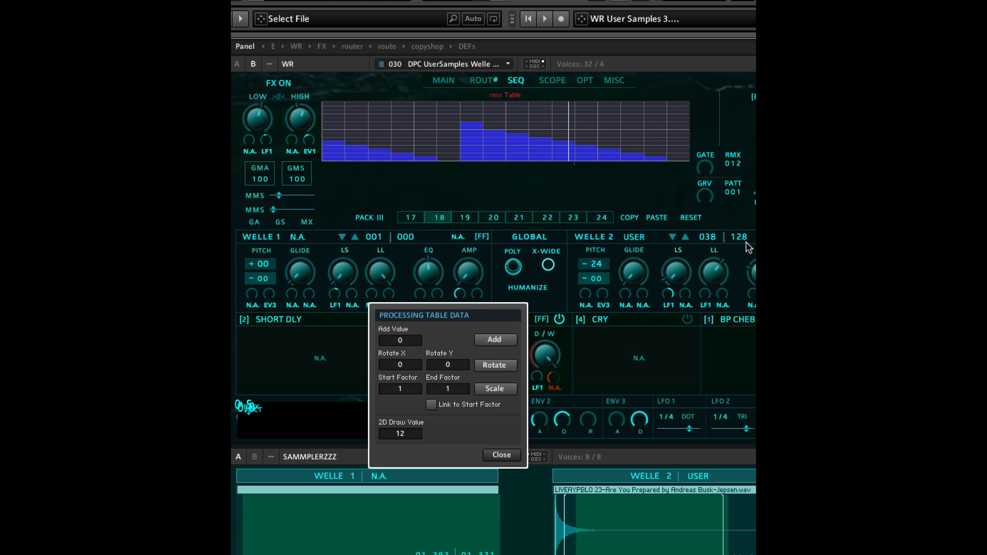
pyautogui.click(400, 364)
pyautogui.write('3')
pyautogui.click(502, 365)
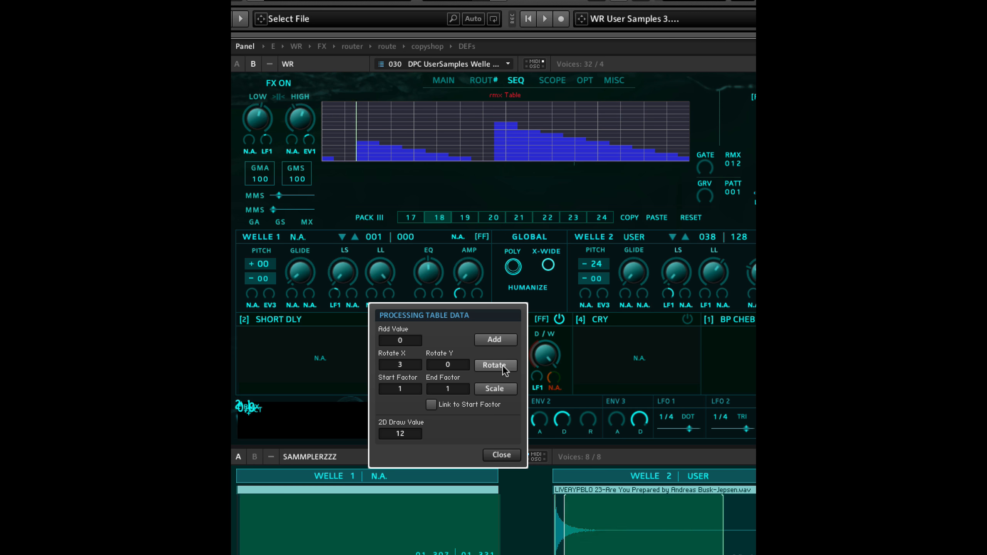
# - Rotate the remix 012 table along X by 3 several more times
pyautogui.click(502, 365)
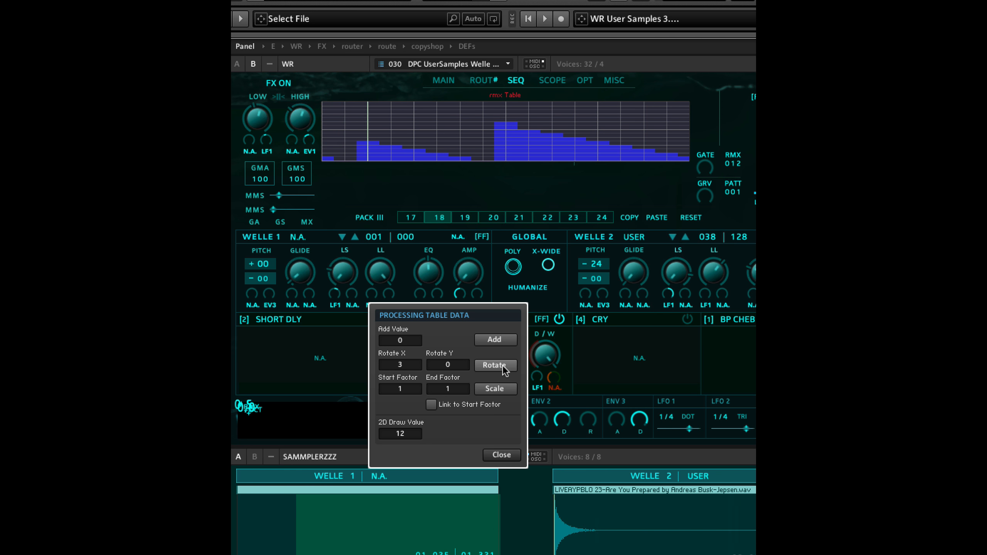
pyautogui.click(503, 365)
pyautogui.click(503, 365)
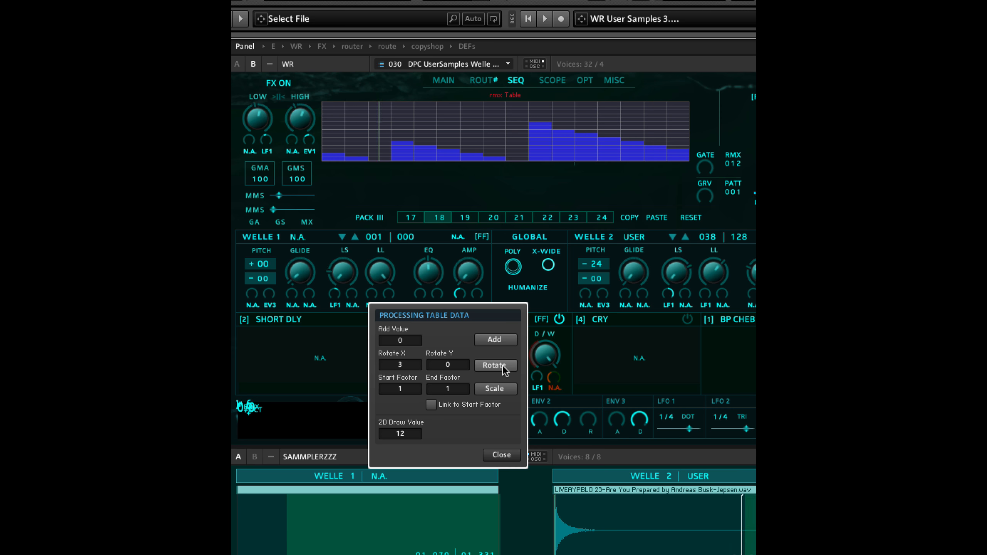
pyautogui.click(503, 365)
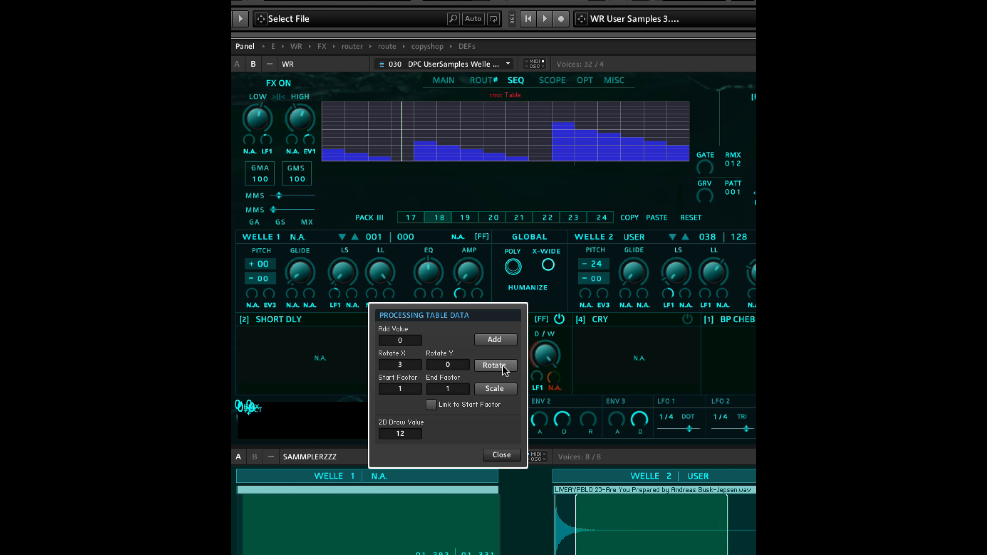
# - Set Rotate X to 7 and rotate the remix 012 table twice
pyautogui.moveTo(403, 362); pyautogui.dragTo(404, 344)
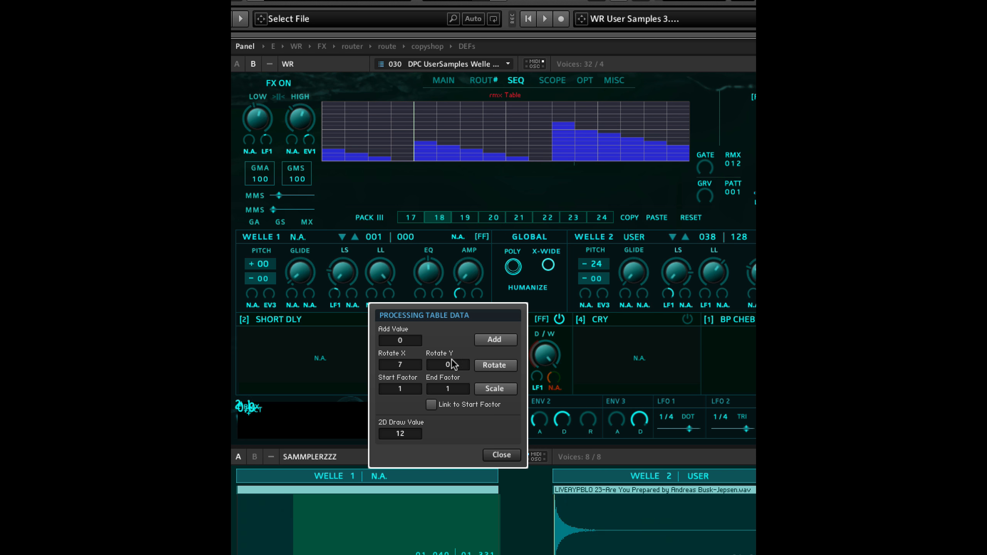
pyautogui.click(493, 366)
pyautogui.click(492, 365)
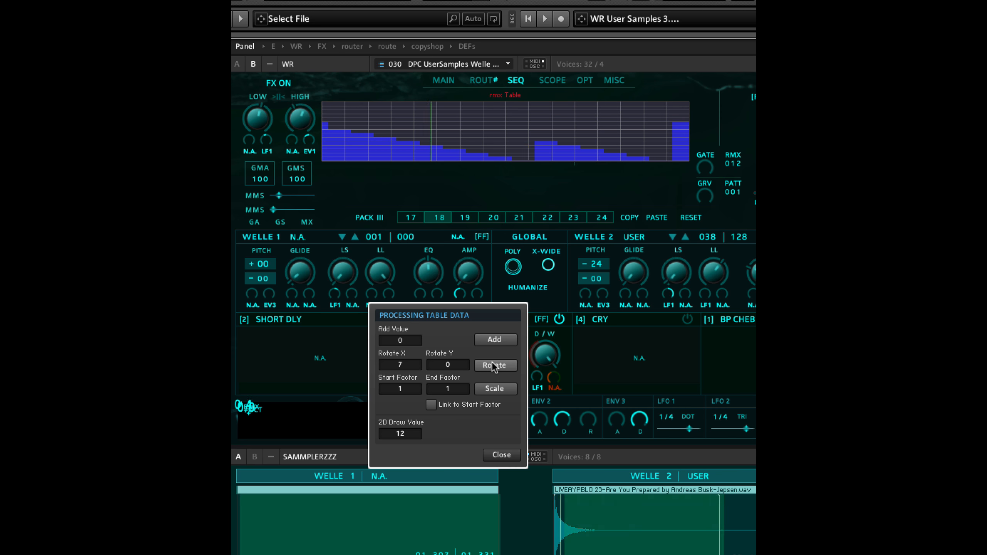
# - Reset the Rotate X and Rotate Y values to 0
pyautogui.moveTo(404, 363); pyautogui.dragTo(406, 390)
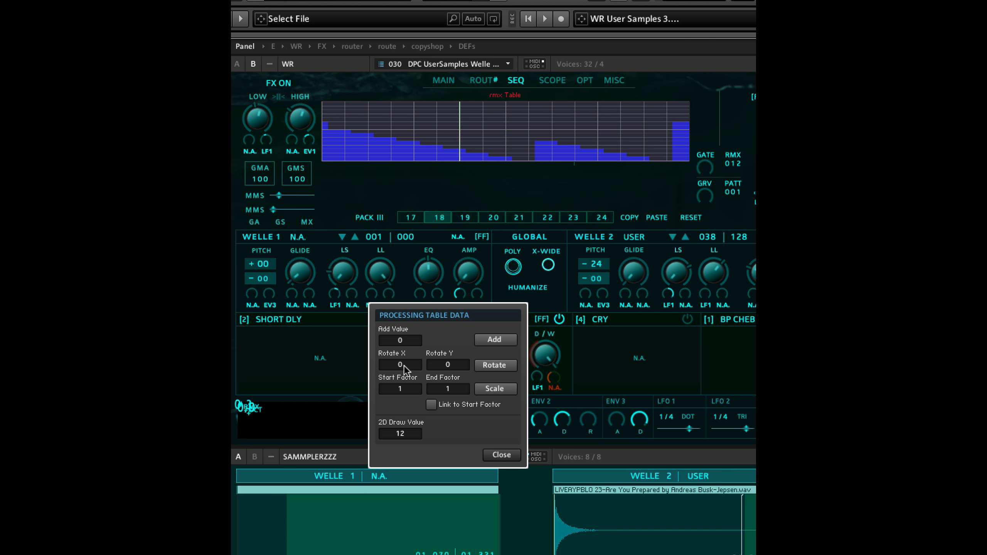
pyautogui.moveTo(454, 364); pyautogui.dragTo(456, 362)
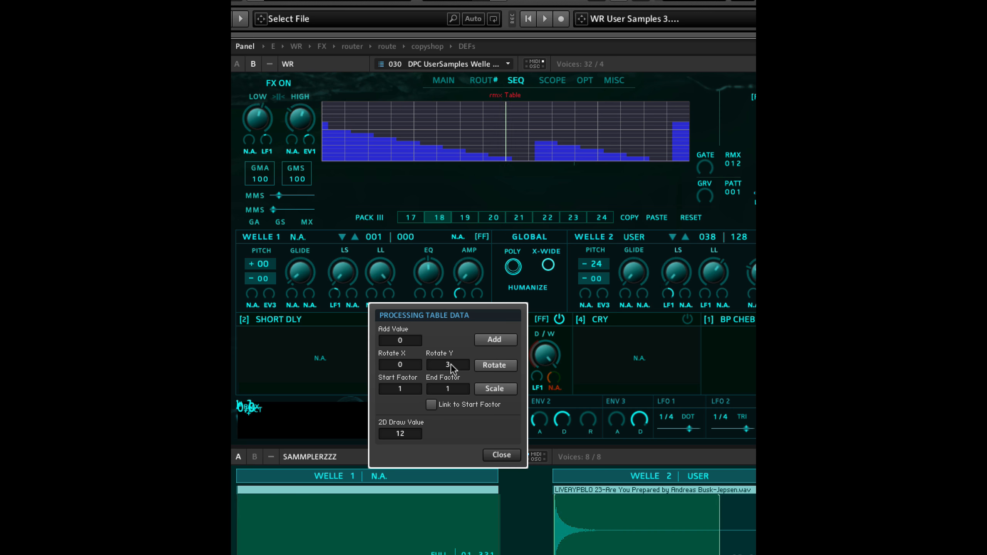
pyautogui.moveTo(450, 363); pyautogui.dragTo(452, 388)
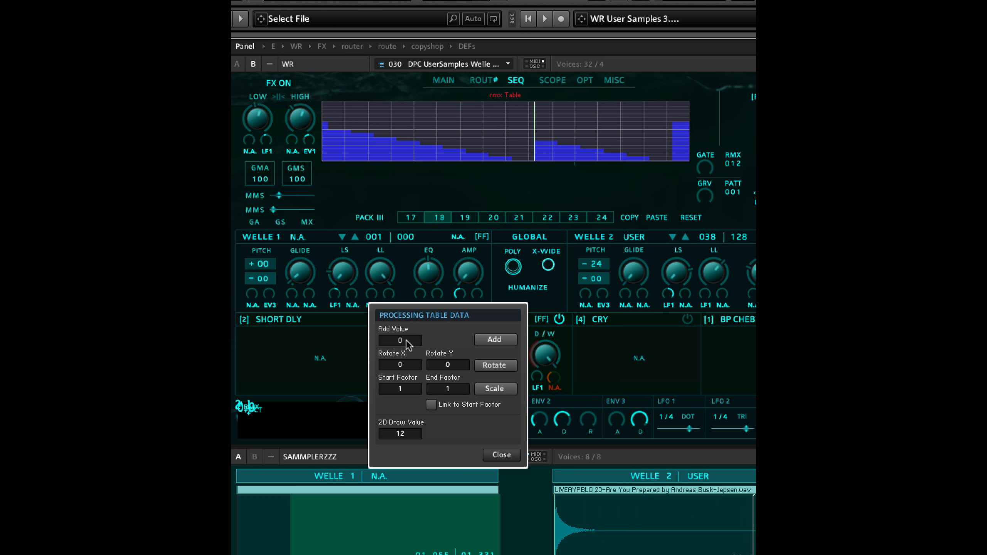
# - Add 0.25 to the remix 012 table values, followed by -0.25
pyautogui.moveTo(407, 336); pyautogui.dragTo(407, 335)
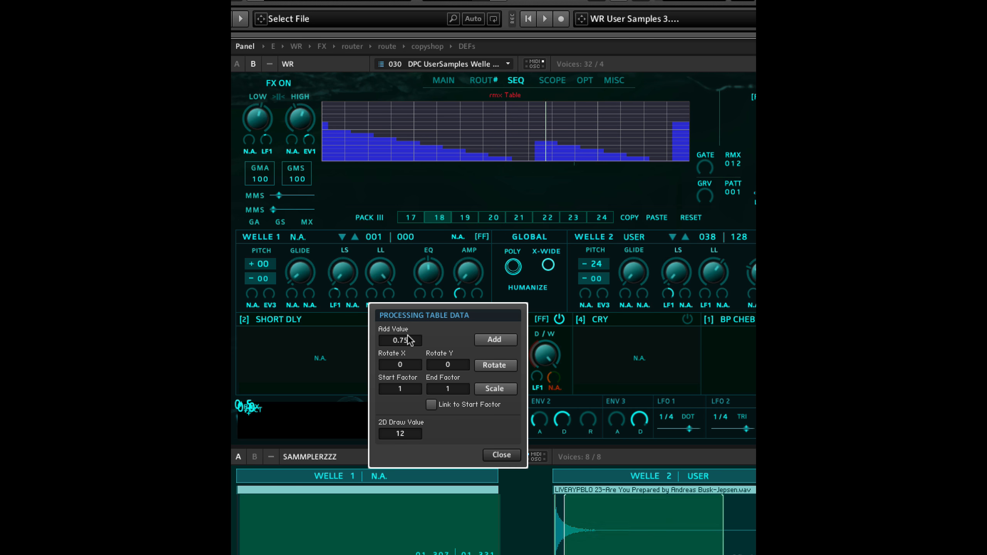
pyautogui.moveTo(407, 334); pyautogui.dragTo(407, 336)
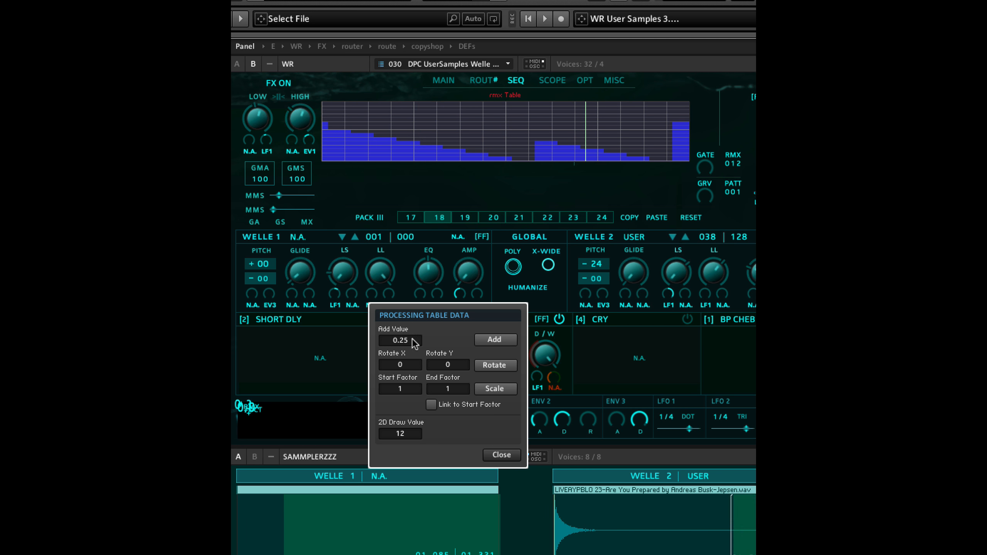
pyautogui.click(500, 343)
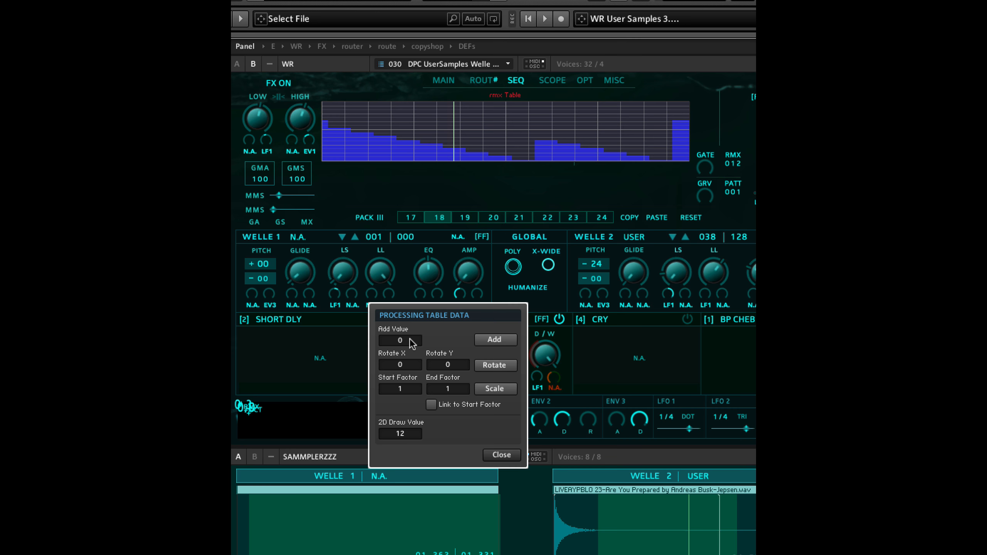
pyautogui.moveTo(410, 338); pyautogui.dragTo(410, 339)
pyautogui.click(501, 337)
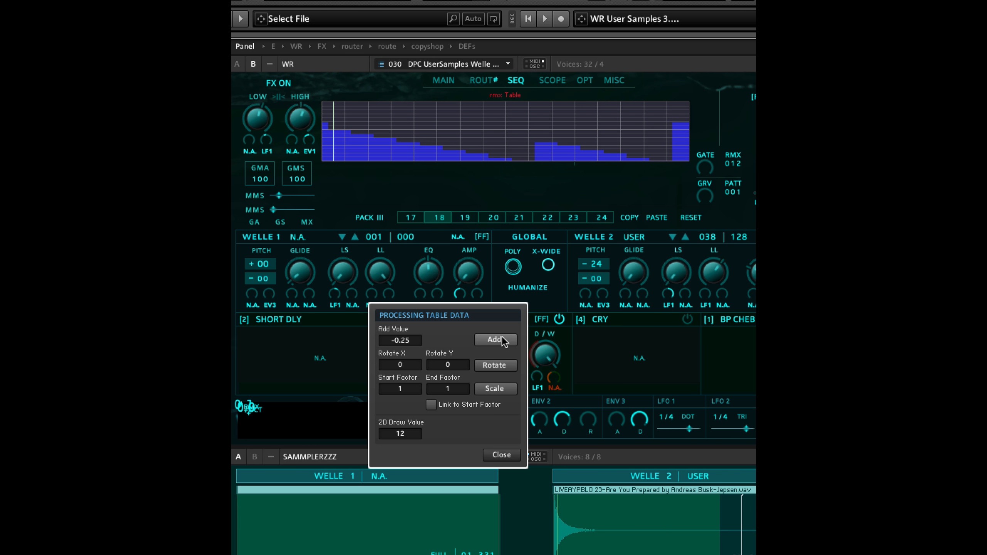
# - Set Rotate X back to 3 and rotate the remix 012 table repeatedly along X
pyautogui.moveTo(404, 362); pyautogui.dragTo(413, 353)
pyautogui.click(490, 364)
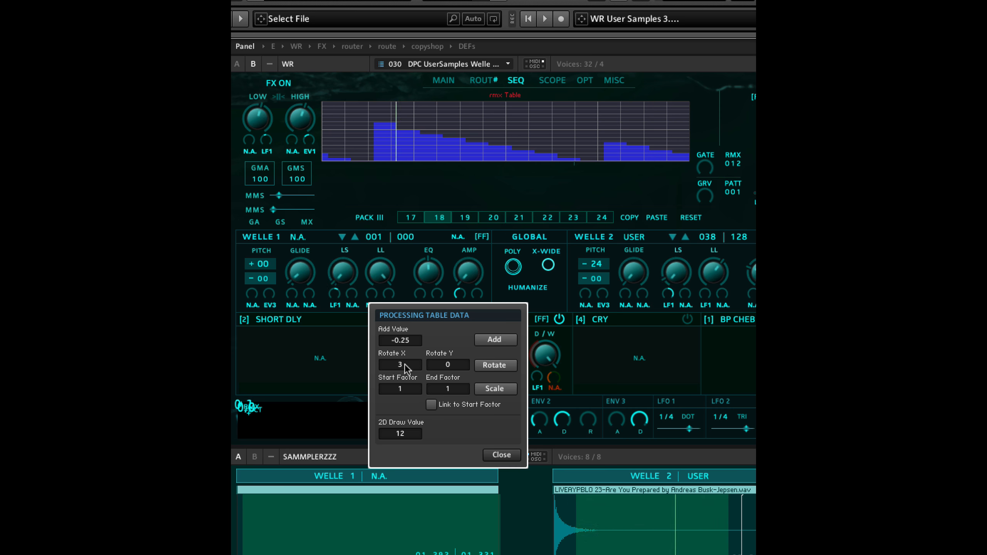
pyautogui.click(505, 365)
pyautogui.click(507, 364)
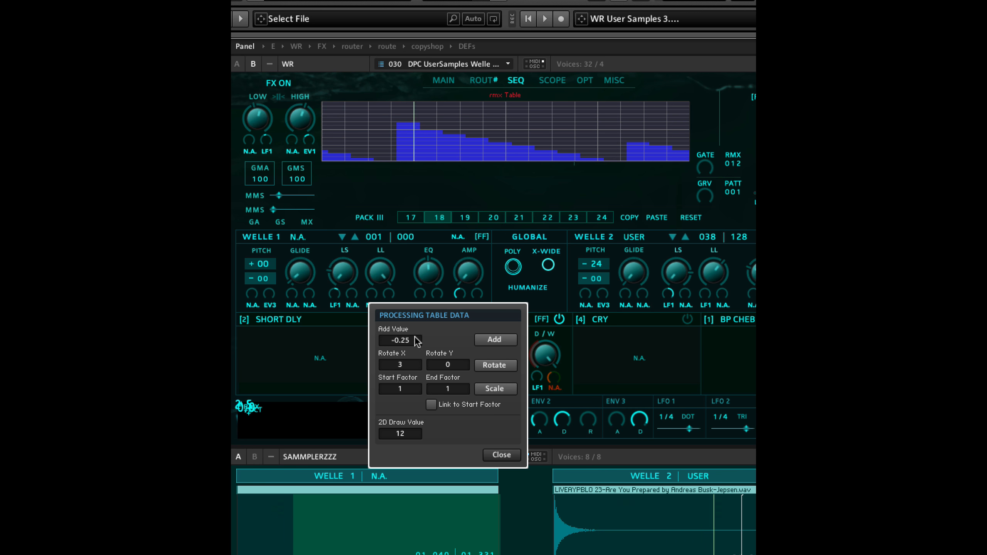
# - Change the Add Value for the table processing to 0.25
pyautogui.moveTo(414, 337); pyautogui.dragTo(415, 334)
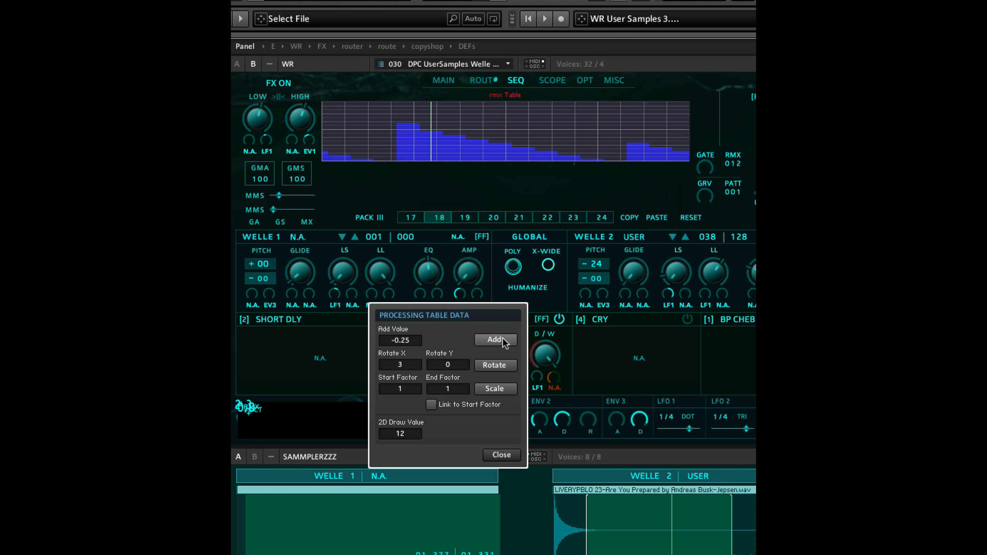
pyautogui.moveTo(416, 337); pyautogui.dragTo(415, 337)
pyautogui.click(416, 338)
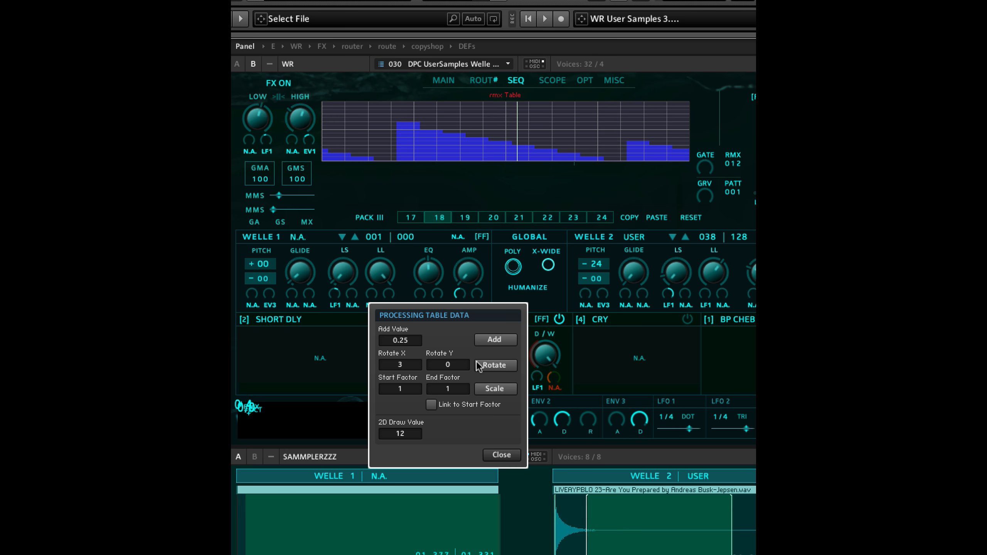
# - Scale the remix 012 table with a start factor of 2.25 and an end factor of 1, and close the processing dialog
pyautogui.moveTo(412, 385); pyautogui.dragTo(412, 382)
pyautogui.click(494, 388)
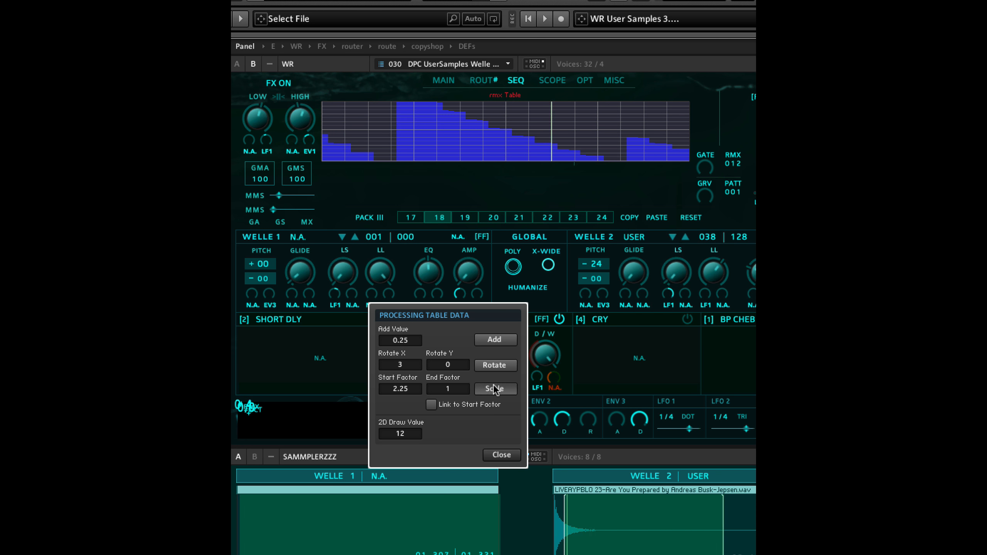
pyautogui.click(501, 454)
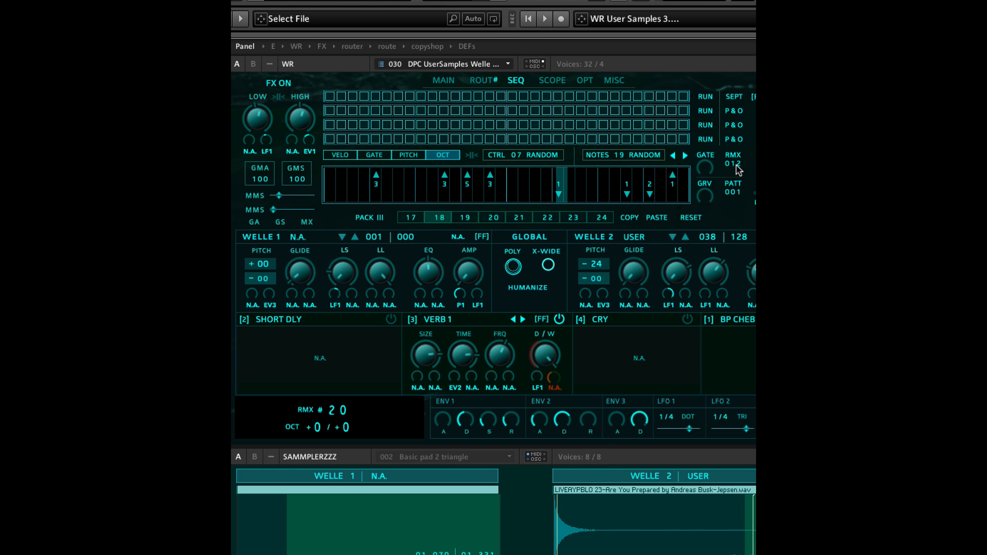
# - Set the remix number to 032 while checking the remix table in view B, and return to view A
pyautogui.moveTo(736, 165); pyautogui.dragTo(737, 142)
pyautogui.click(253, 64)
pyautogui.moveTo(733, 164); pyautogui.dragTo(739, 90)
pyautogui.click(237, 63)
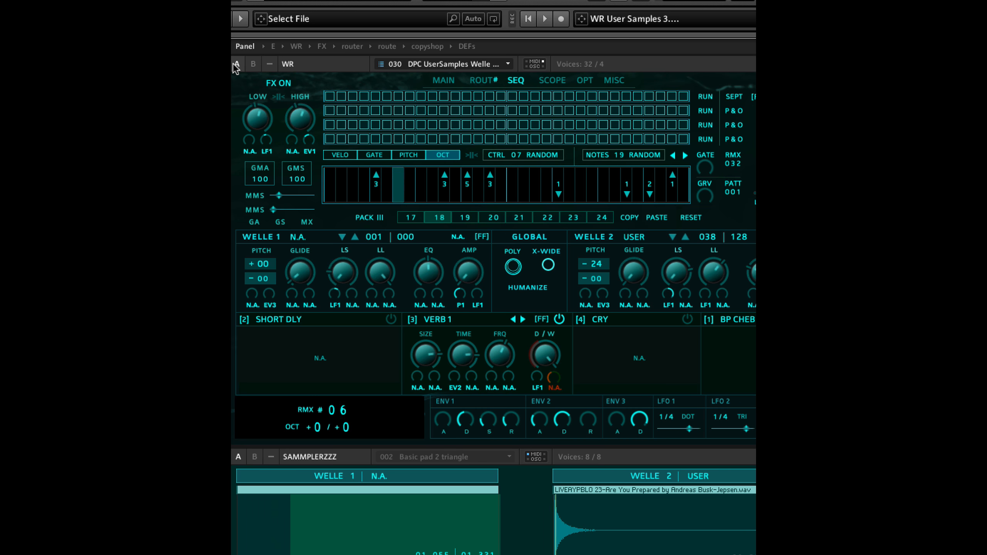